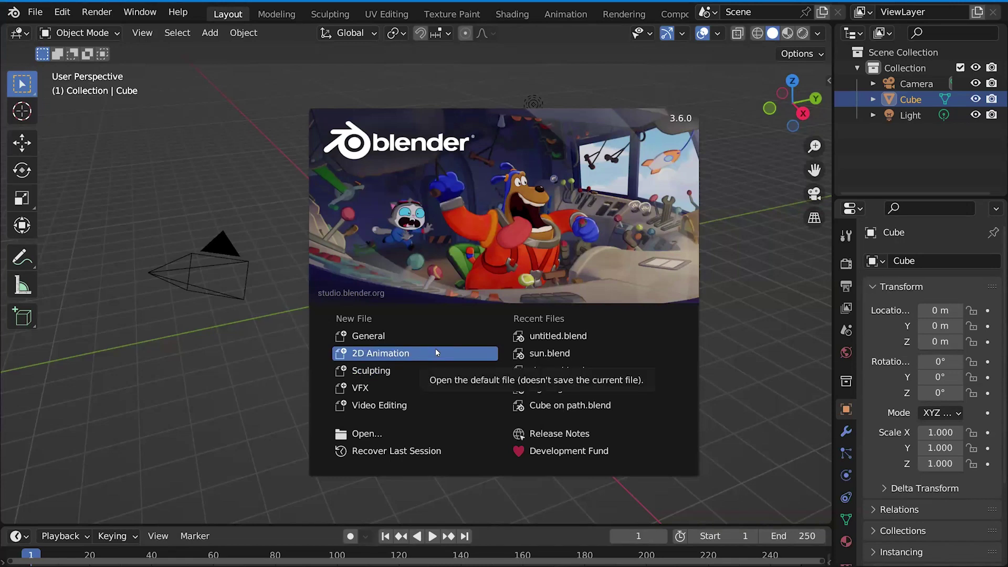
Start a new 2D Animation file and switch its Stroke object from Draw Mode to Object Mode.
click(436, 352)
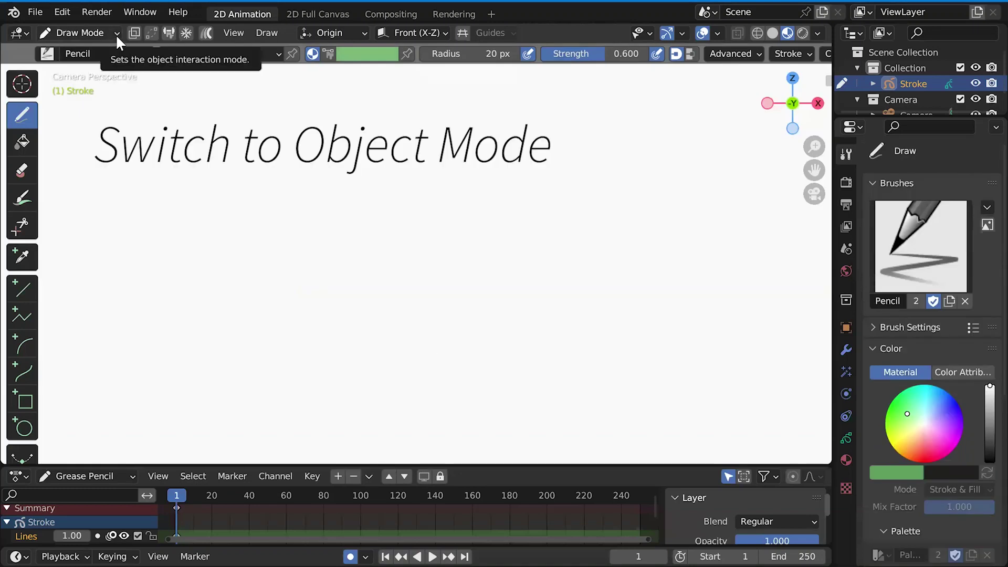
click(116, 34)
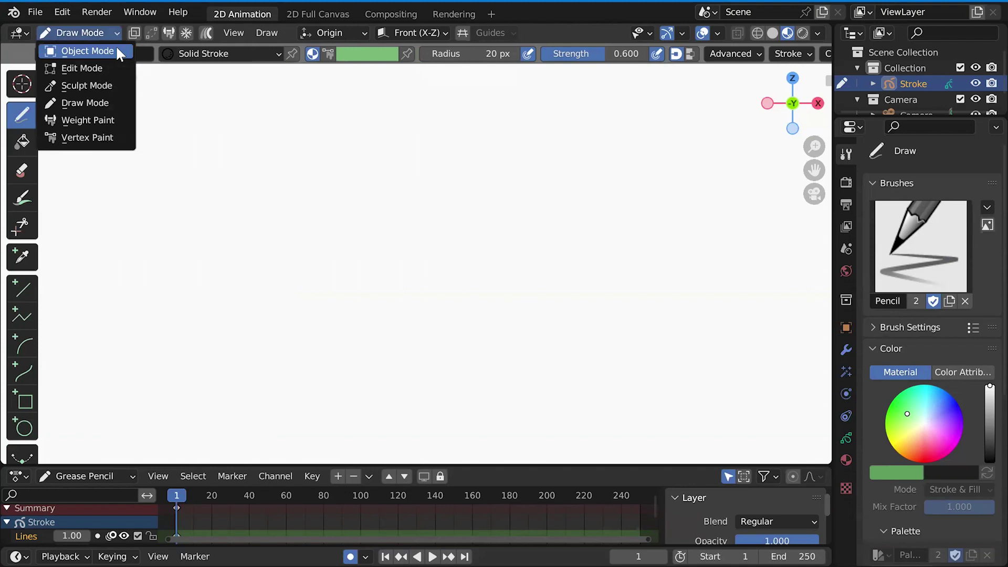
click(118, 50)
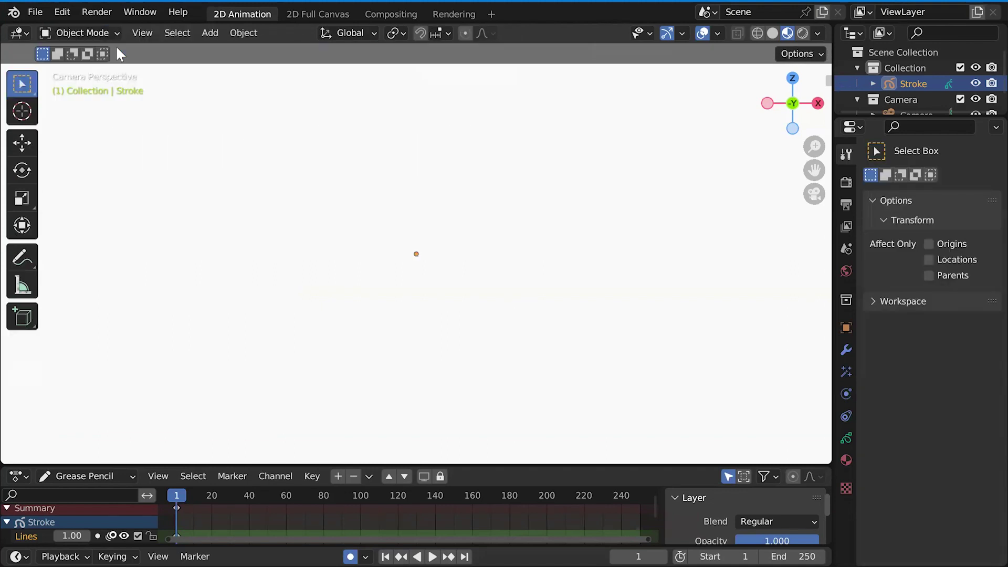
Add a reference image, picking pizza clipart.jpg from the Documents folder.
click(209, 34)
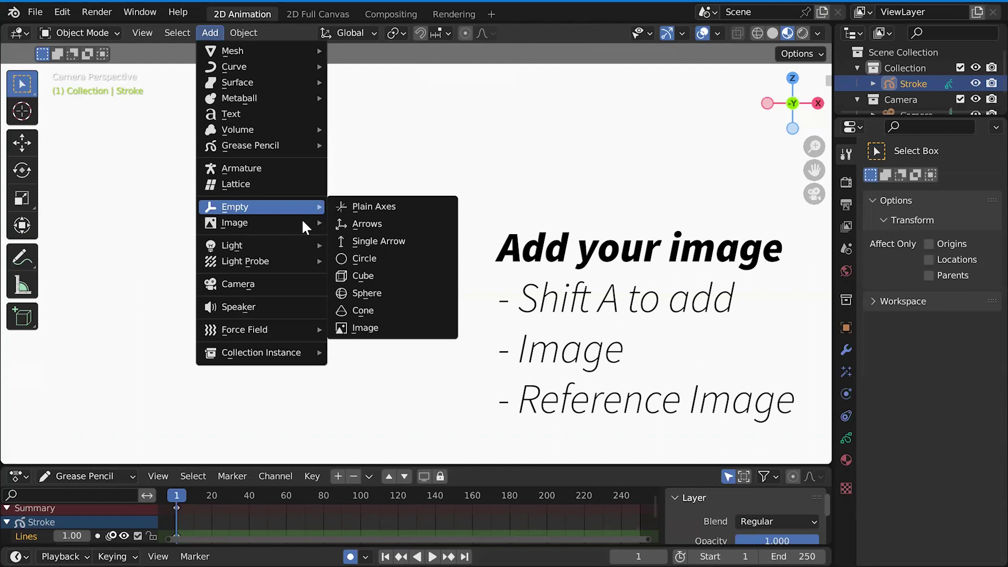
mouse_move(234, 222)
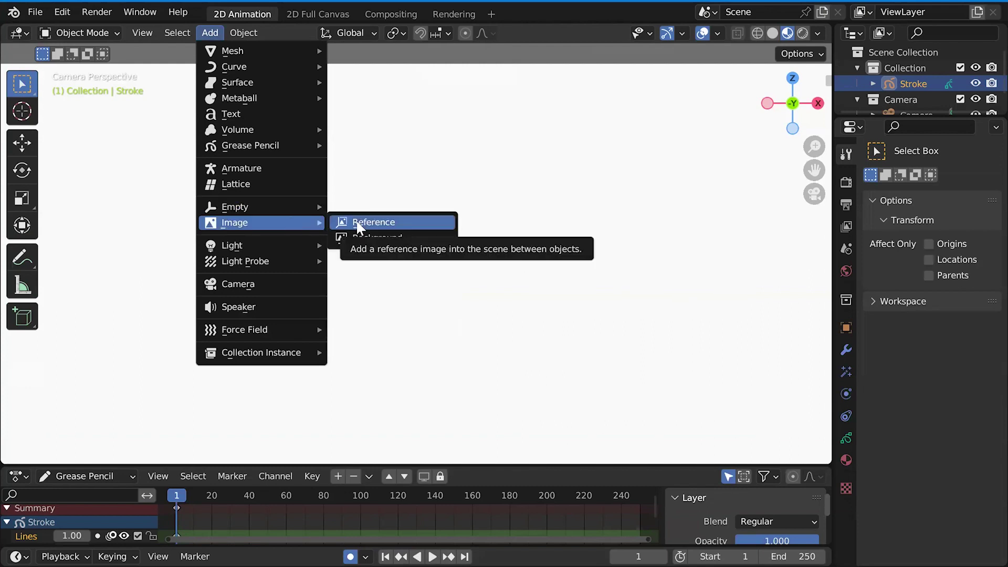
click(360, 224)
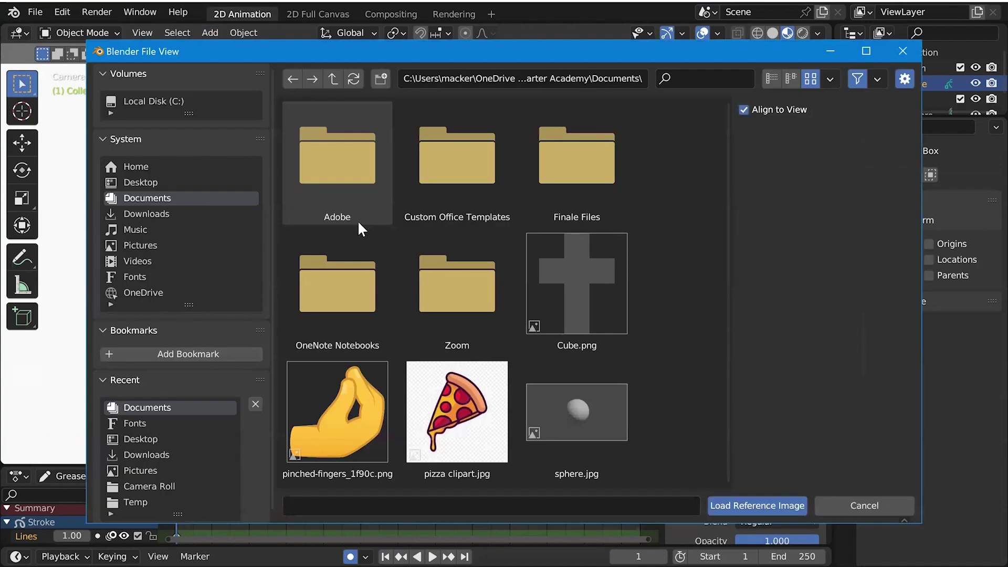
click(432, 403)
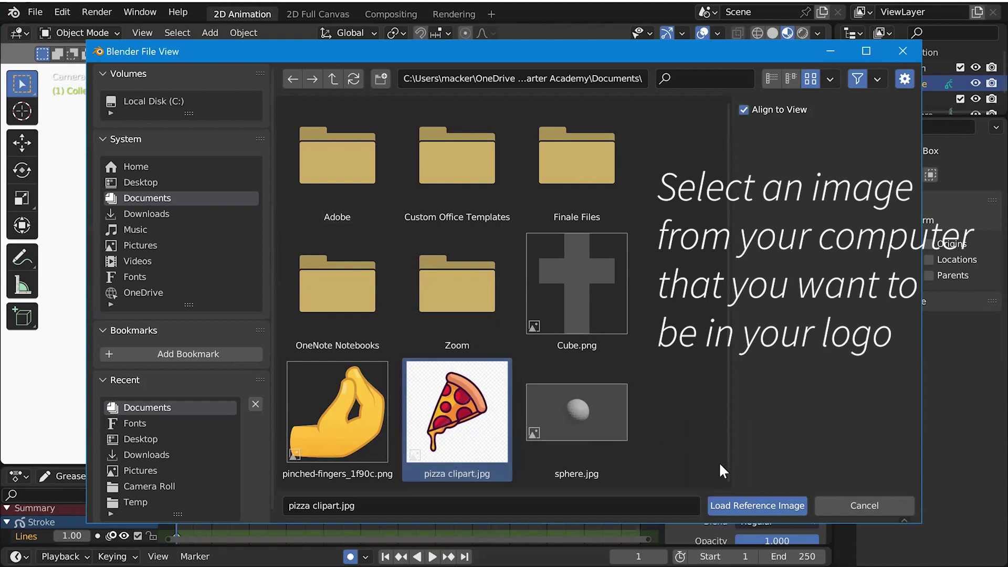
Load pizza clipart.jpg as the reference image and zoom out.
click(763, 506)
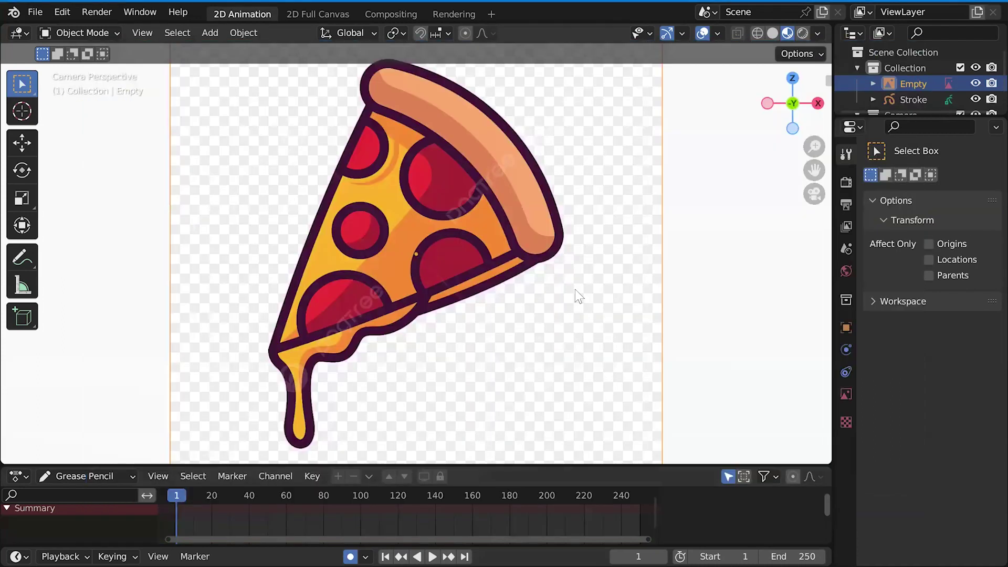
scroll(575, 289, down, 1)
scroll(575, 289, down, 1)
scroll(575, 288, down, 1)
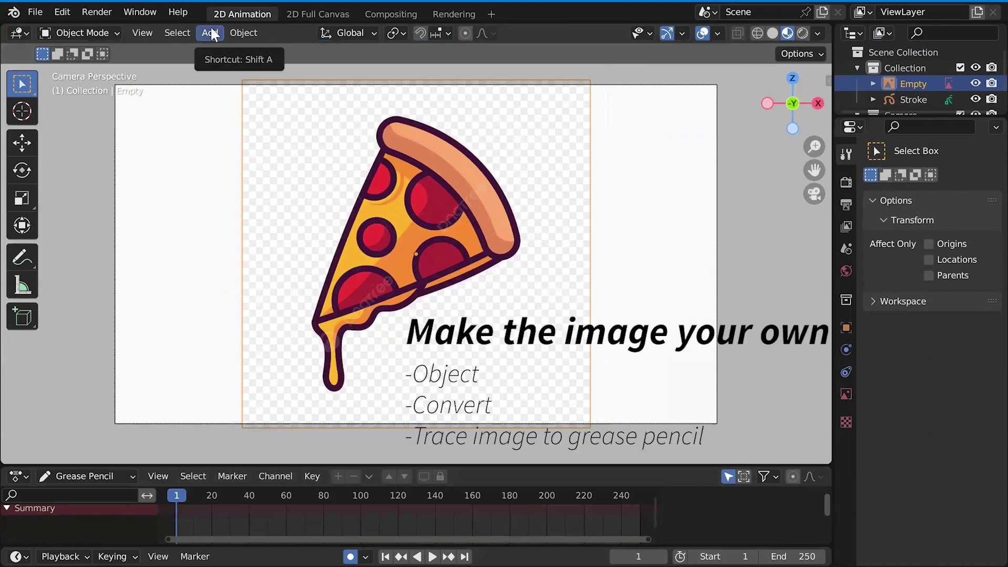
Trace the reference image into a grease pencil drawing using the default trace settings.
click(241, 34)
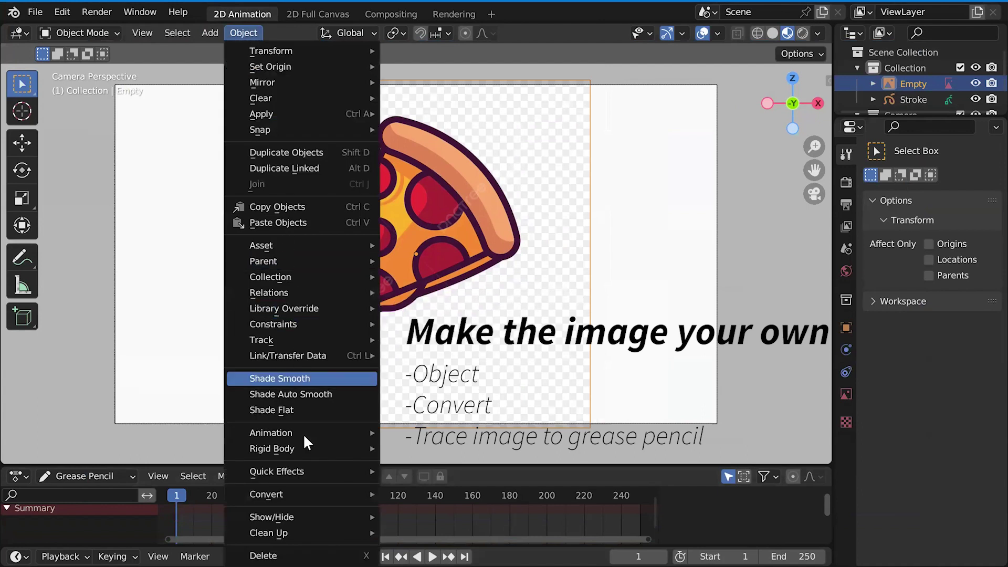
mouse_move(266, 494)
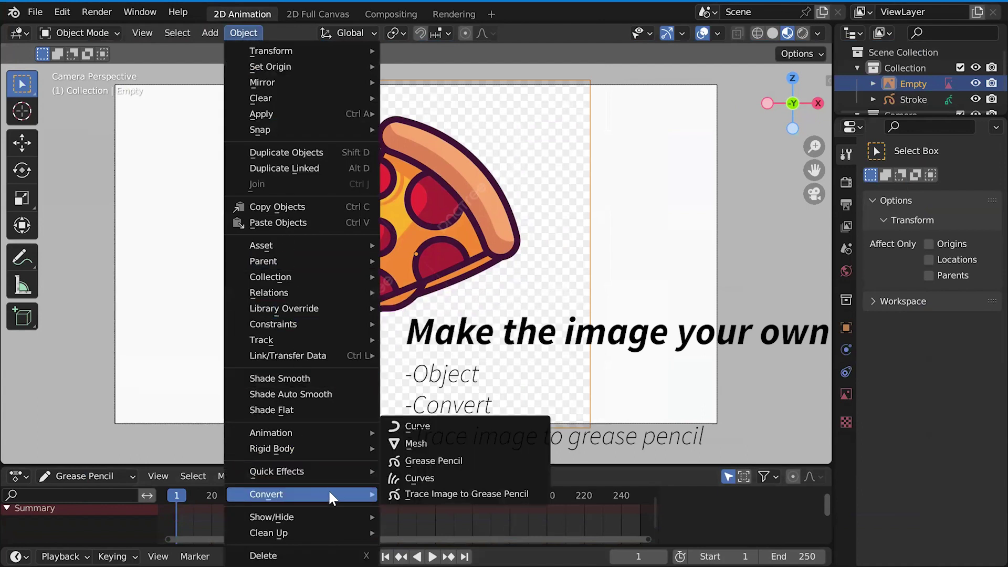
click(404, 495)
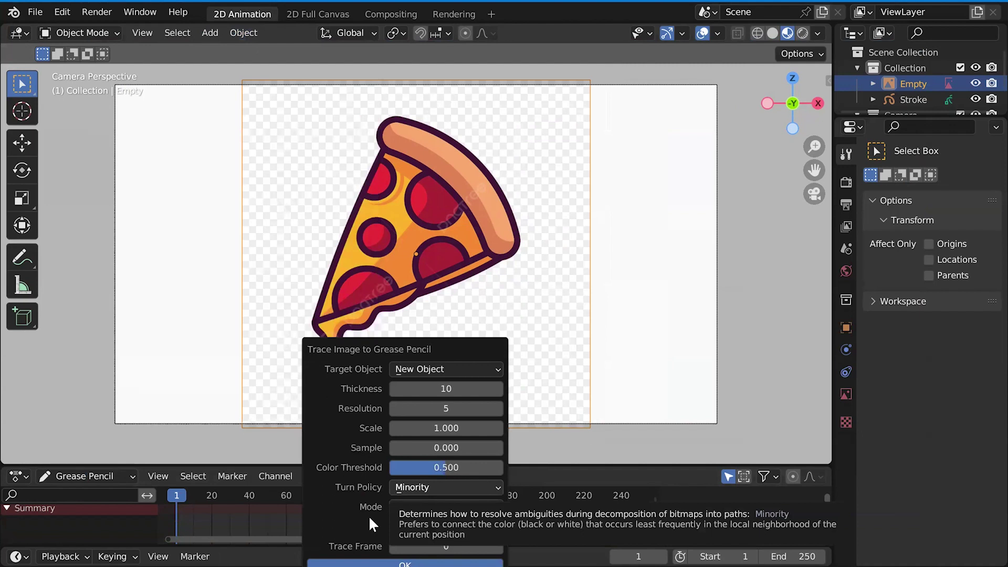
drag(350, 341, 329, 191)
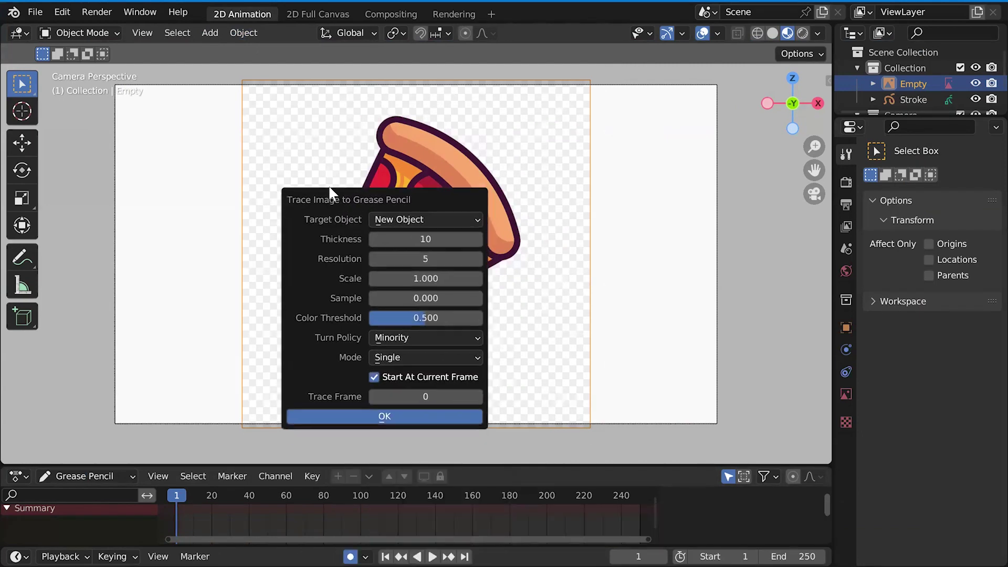
click(344, 412)
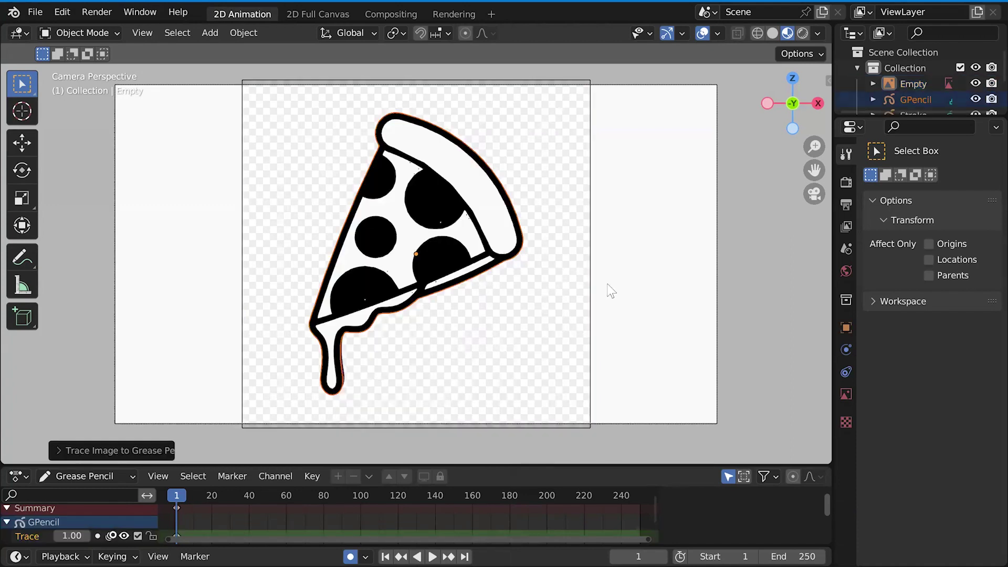
Select the pizza reference image Empty and delete it.
click(559, 307)
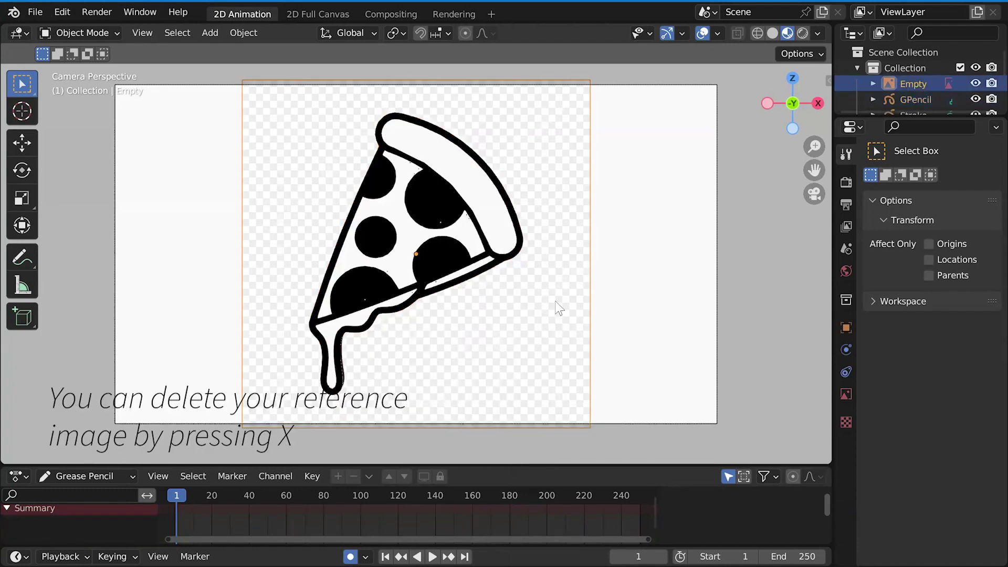
right_click(556, 303)
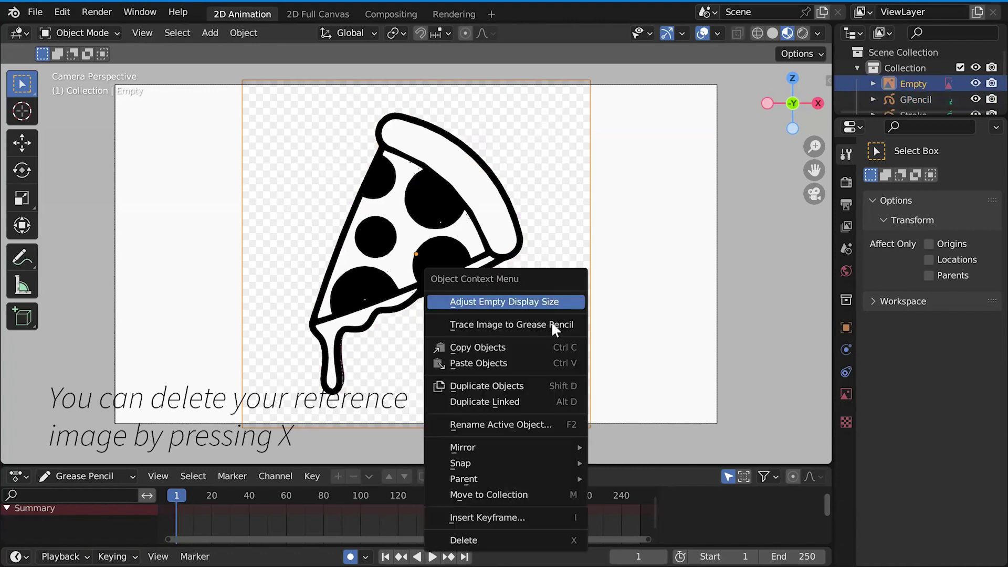
click(579, 302)
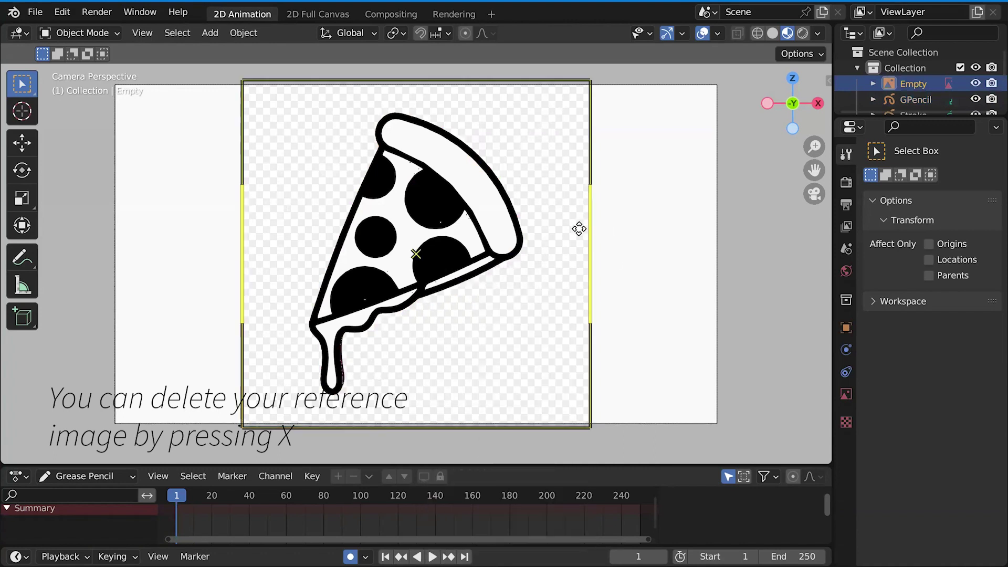
key(x)
click(579, 230)
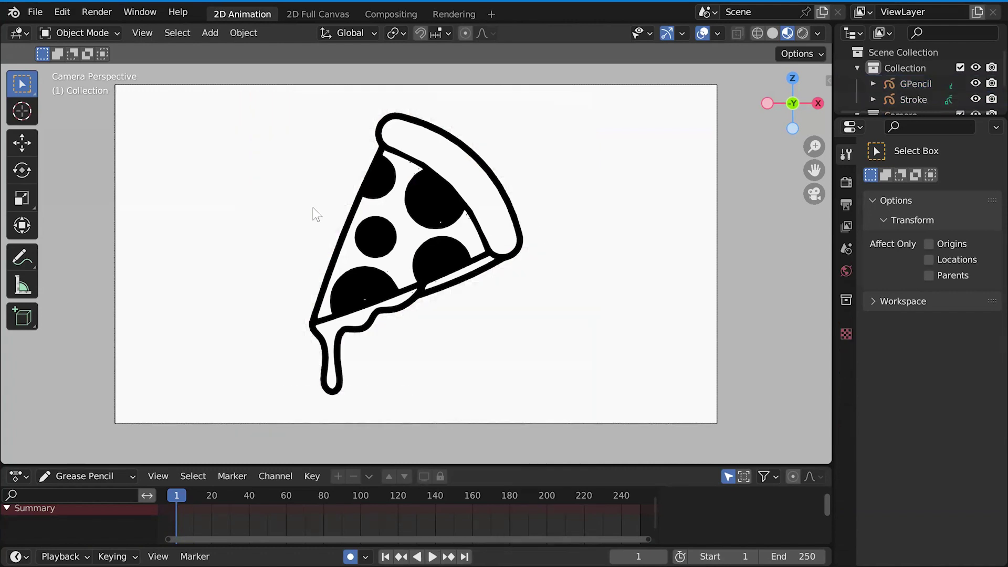
Set the GPencil Stroke material's fill colour to red (H 0.007, S 0.937, V 0.604).
click(459, 271)
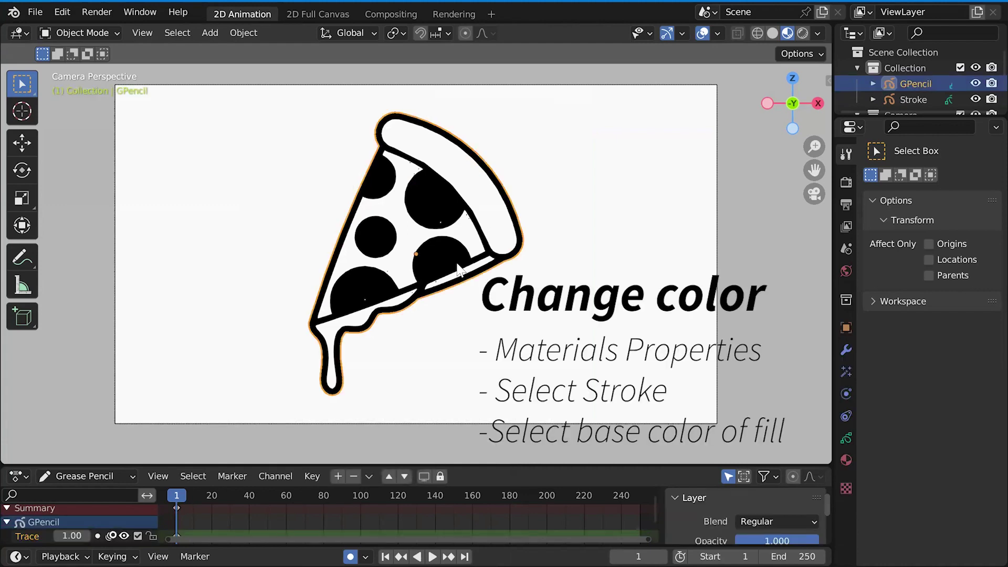
click(842, 456)
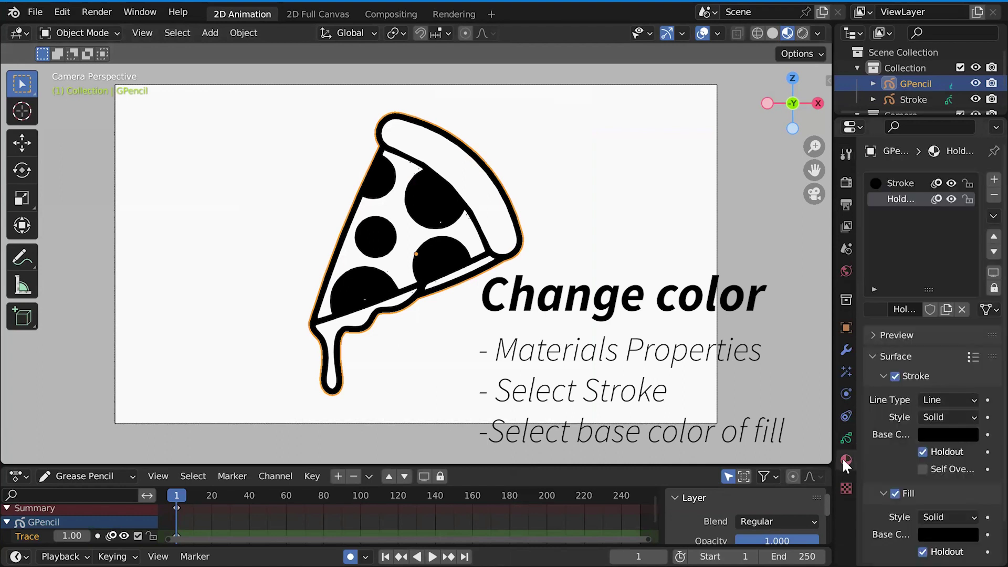
click(903, 183)
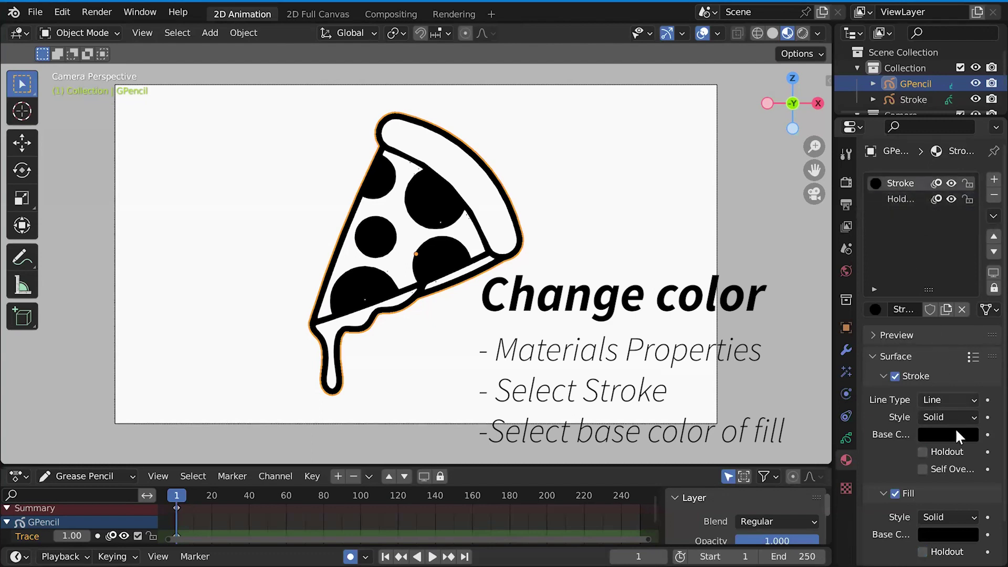
click(950, 531)
drag(966, 424, 967, 330)
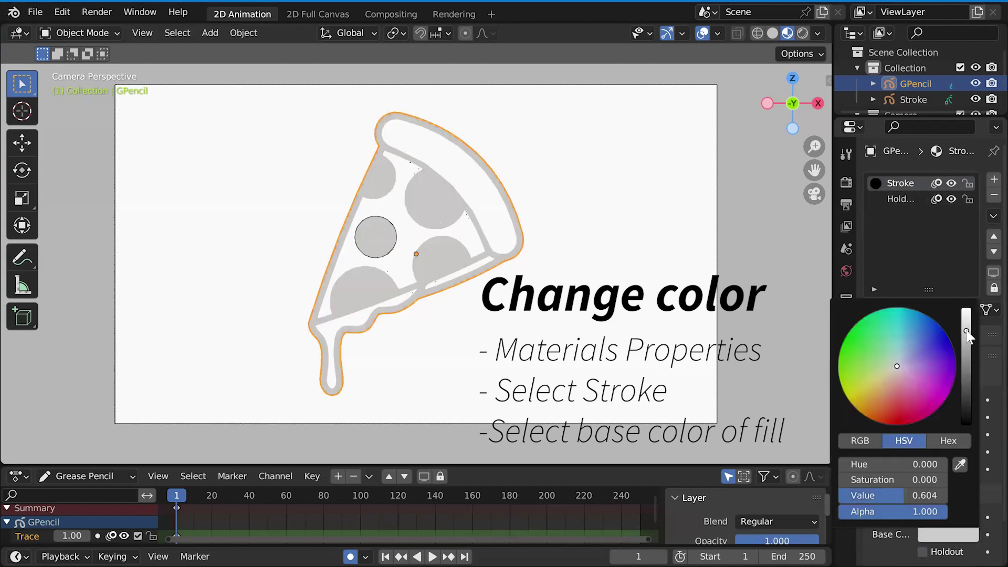
click(919, 373)
drag(918, 373, 910, 408)
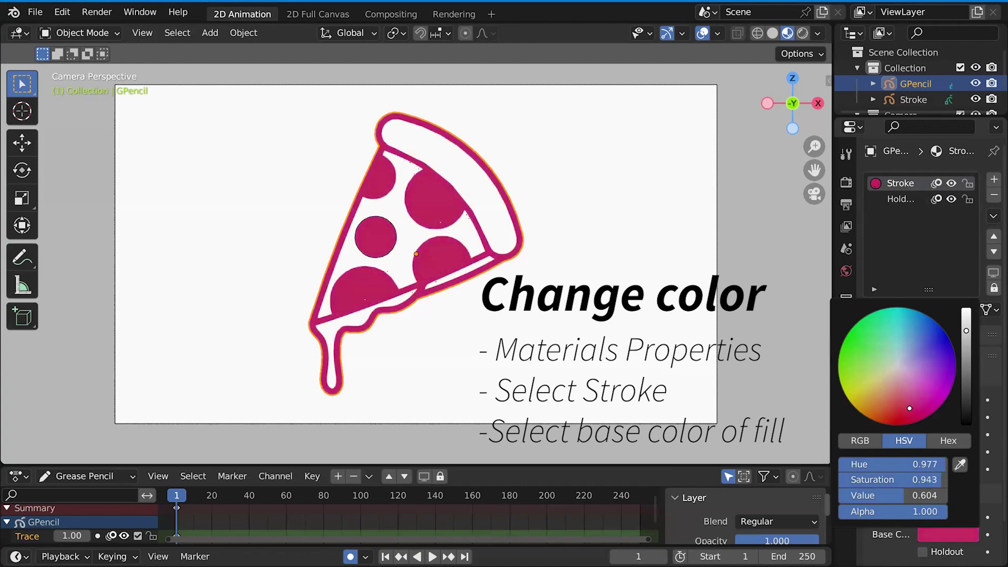
drag(909, 408, 892, 409)
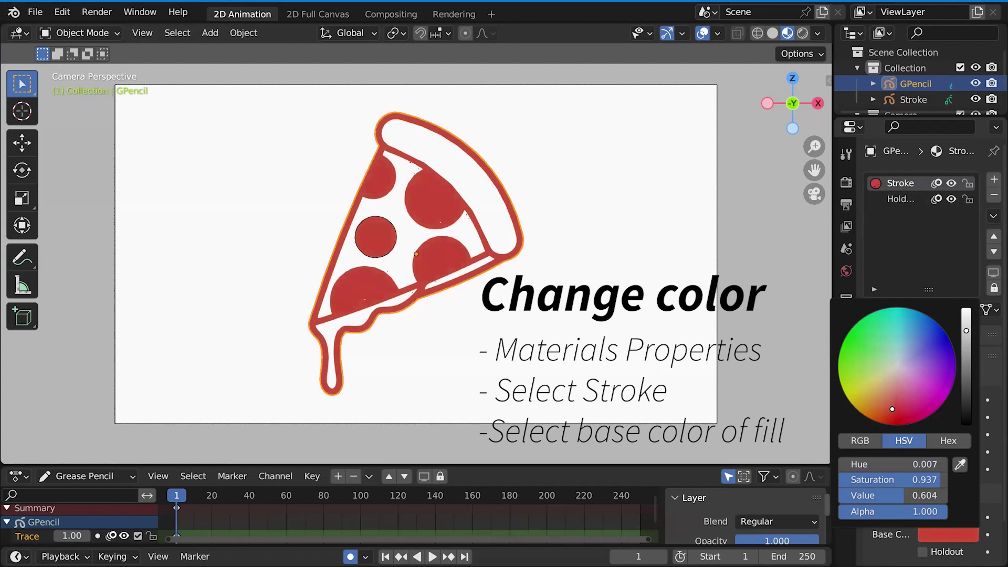
click(682, 319)
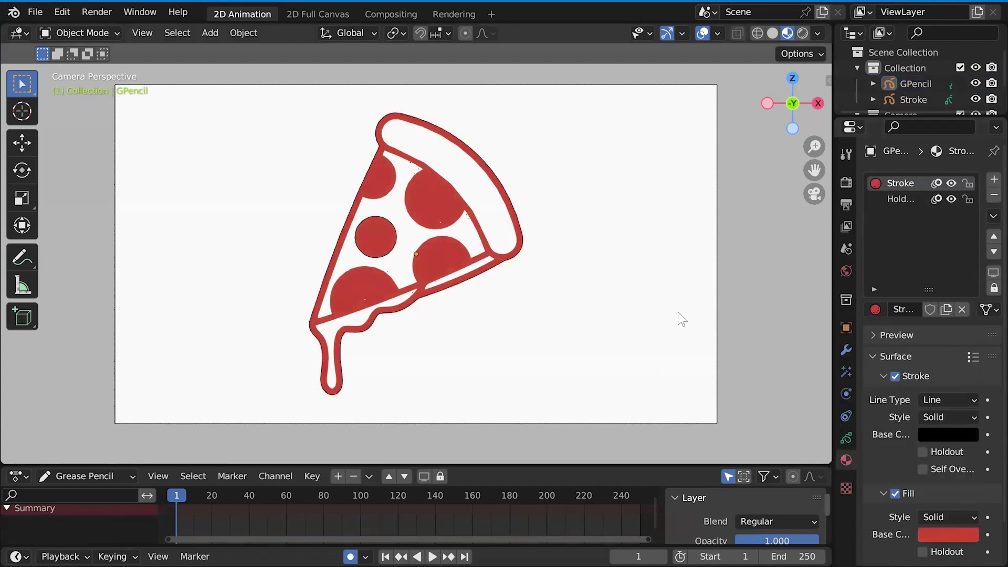
Add a Text object and set its X rotation to 90° so it stands upright.
click(218, 32)
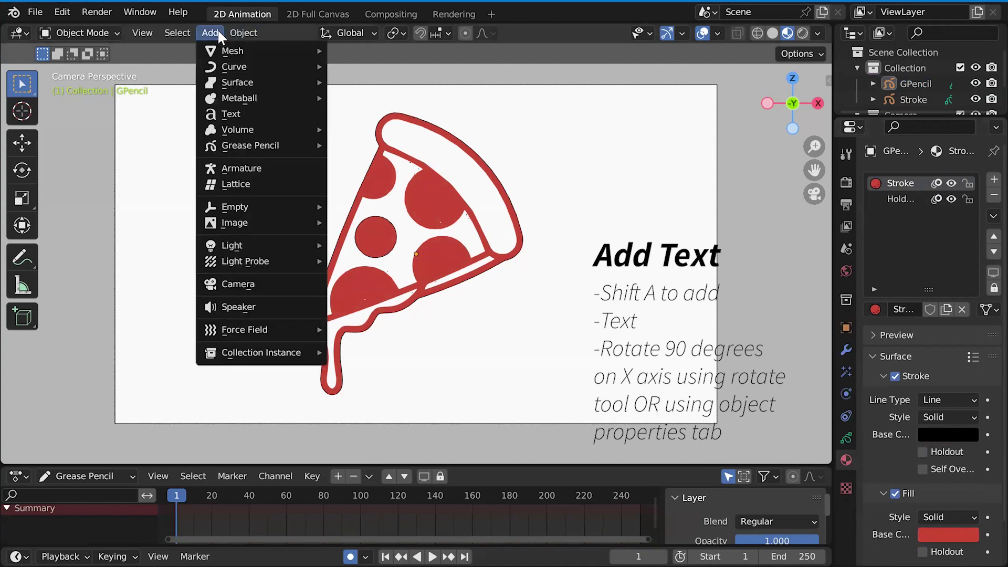
click(241, 115)
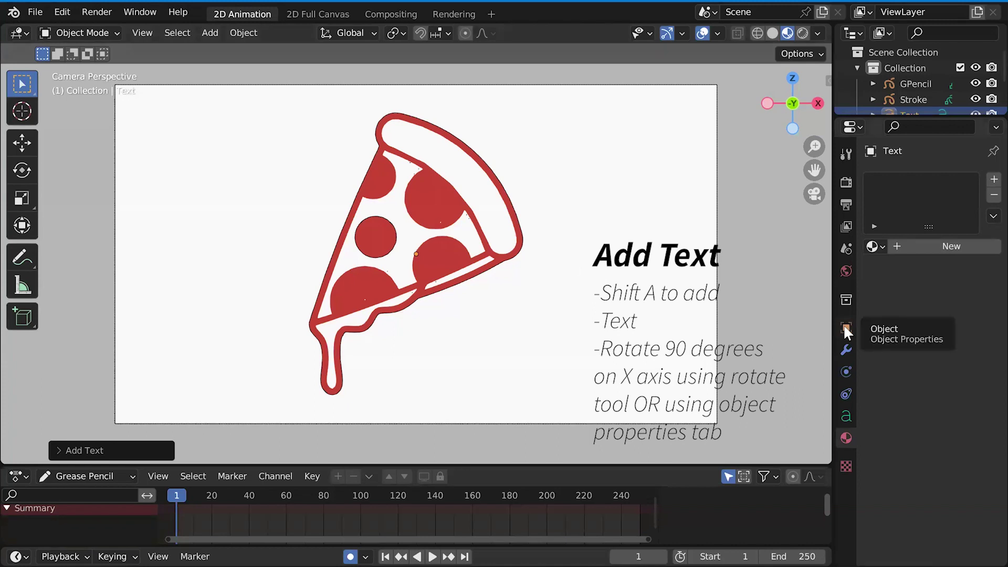
click(846, 329)
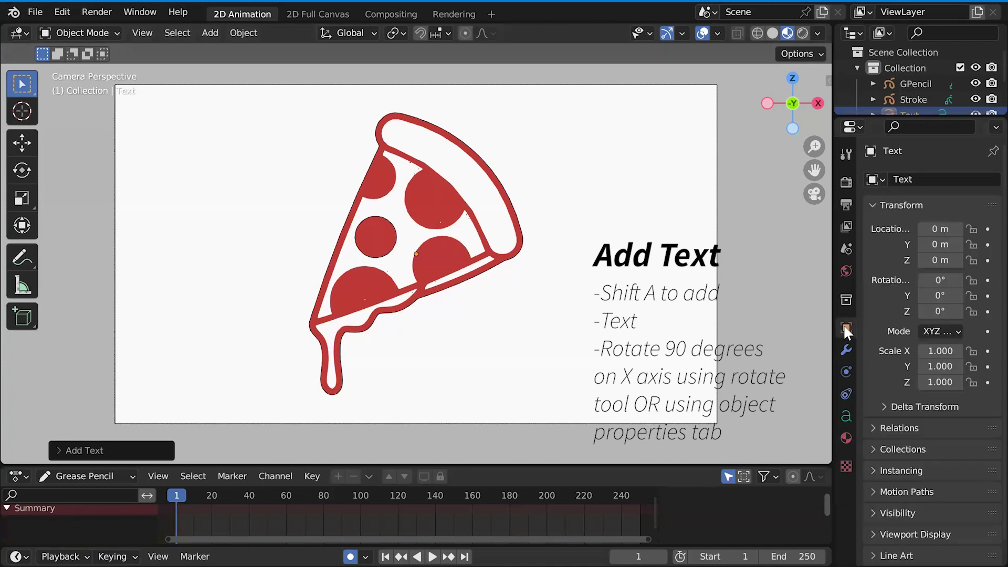
click(938, 279)
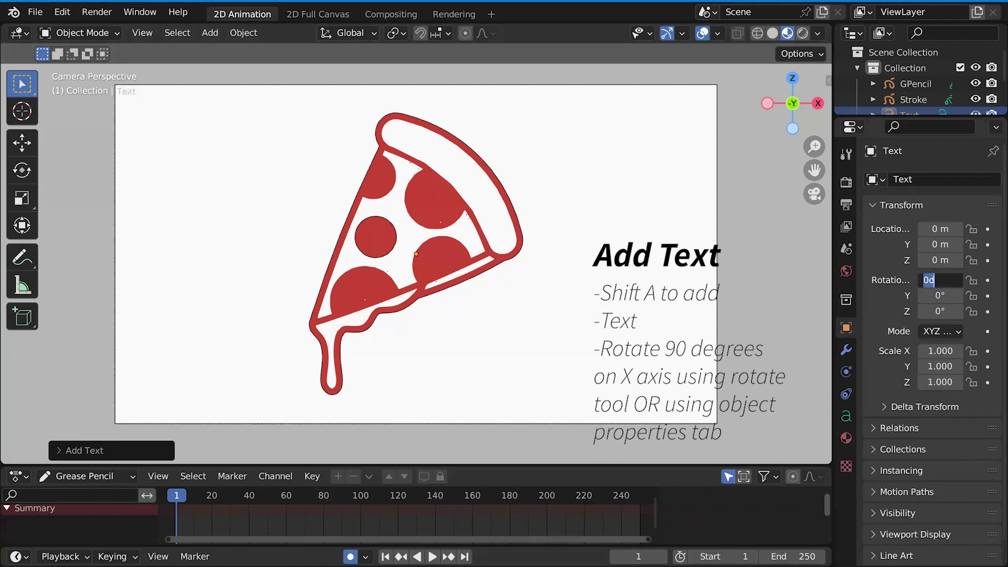
text(90)
key(Return)
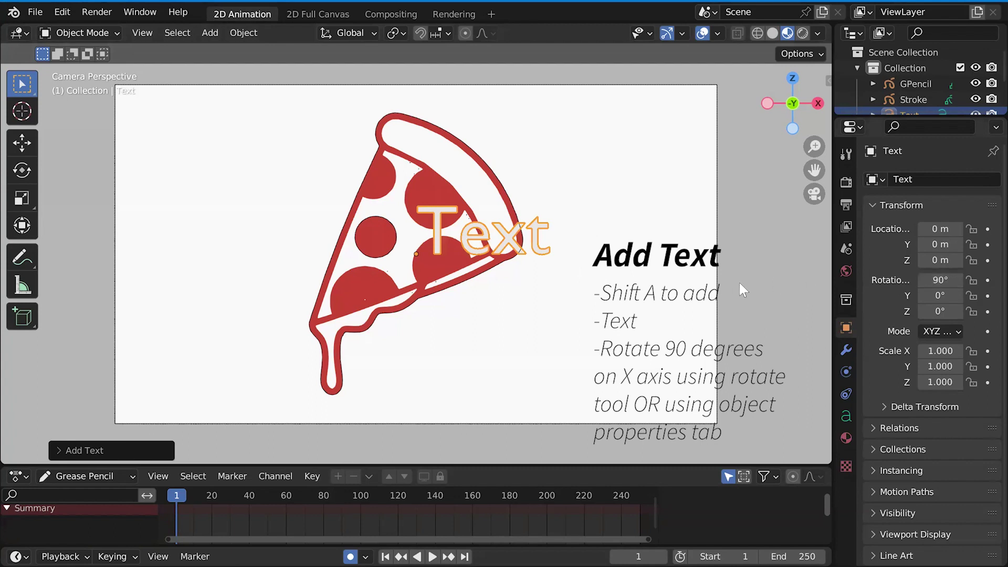
click(627, 307)
click(541, 247)
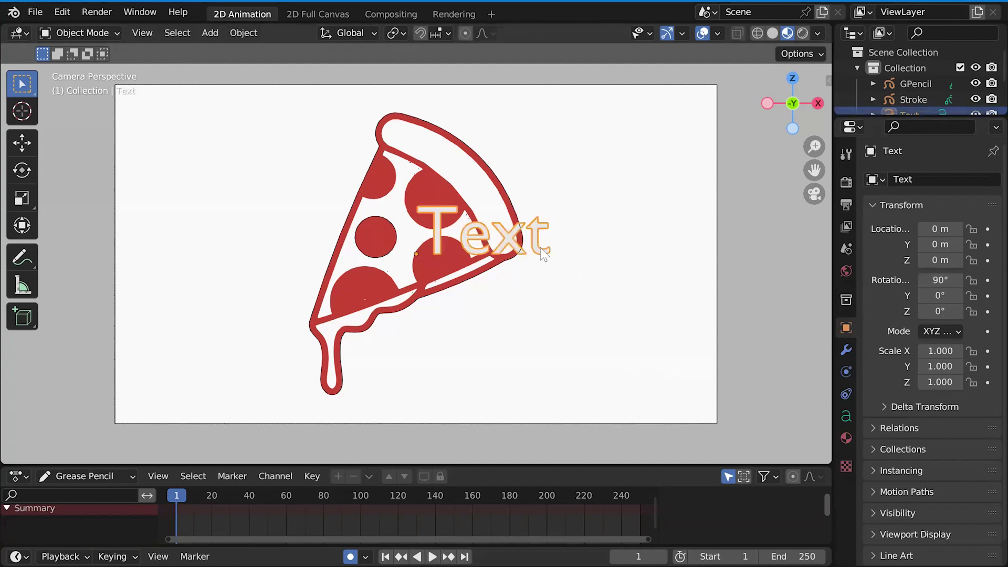
Change the text to 'Ms. A's Pizza' in Edit Mode and return to Object Mode.
click(114, 30)
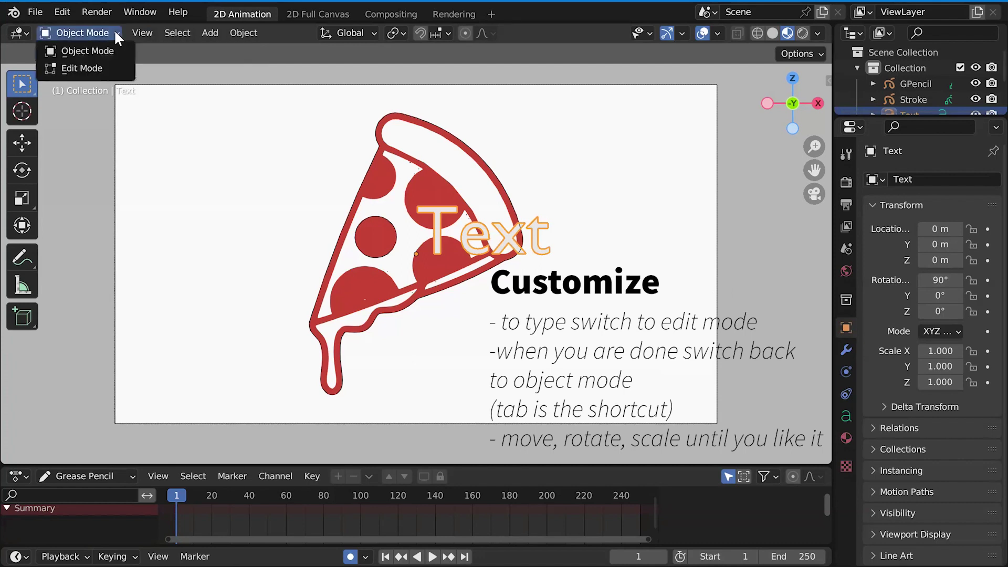
click(102, 66)
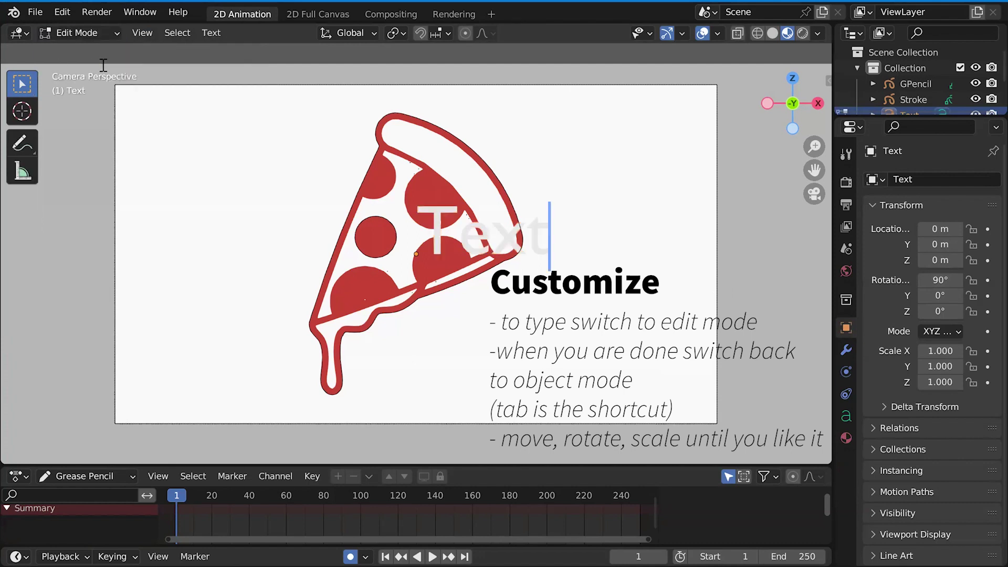
key(BackSpace)
key(BackSpace)
key(BackSpace)
key(BackSpace)
text(Ms. Ack)
key(BackSpace)
key(BackSpace)
text('s Pizza)
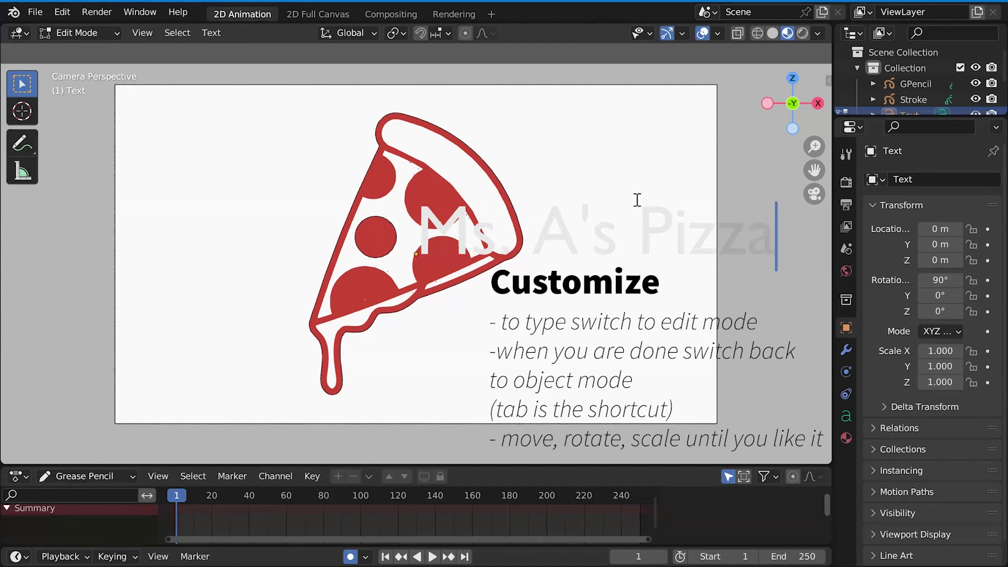
key(Tab)
Move the text left to about X -3.959, Z -0.169, across the slice.
drag(695, 237, 651, 250)
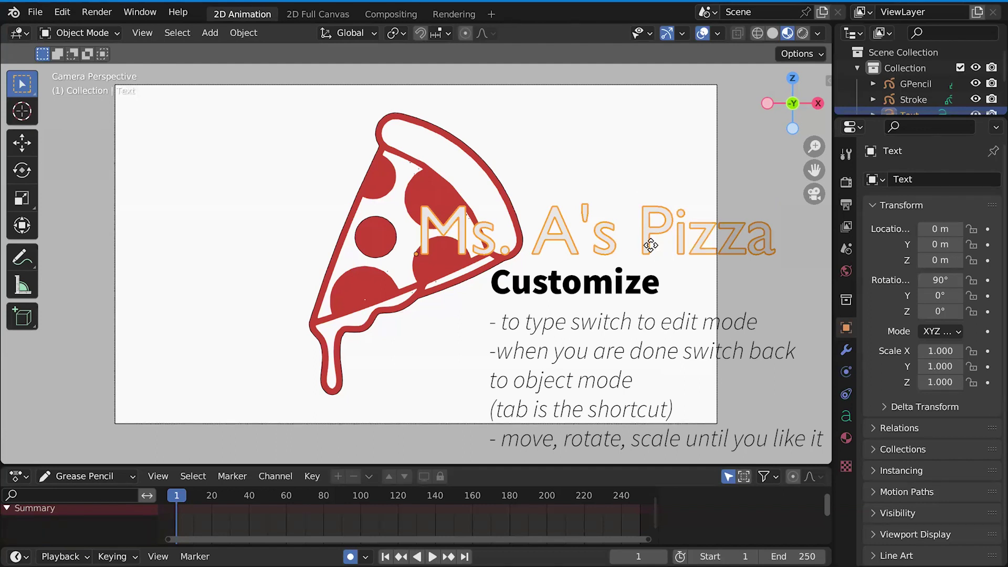
key(g)
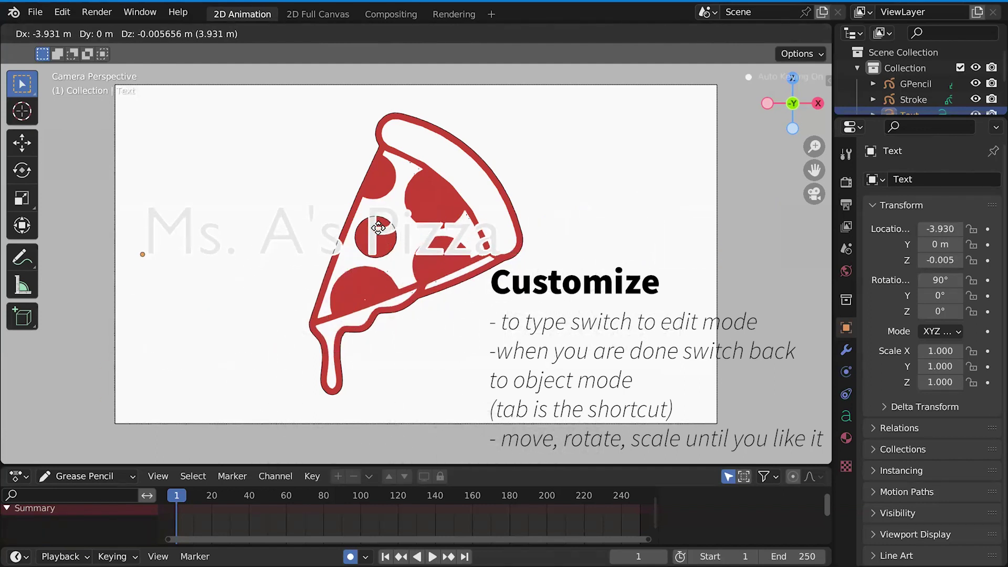
click(375, 257)
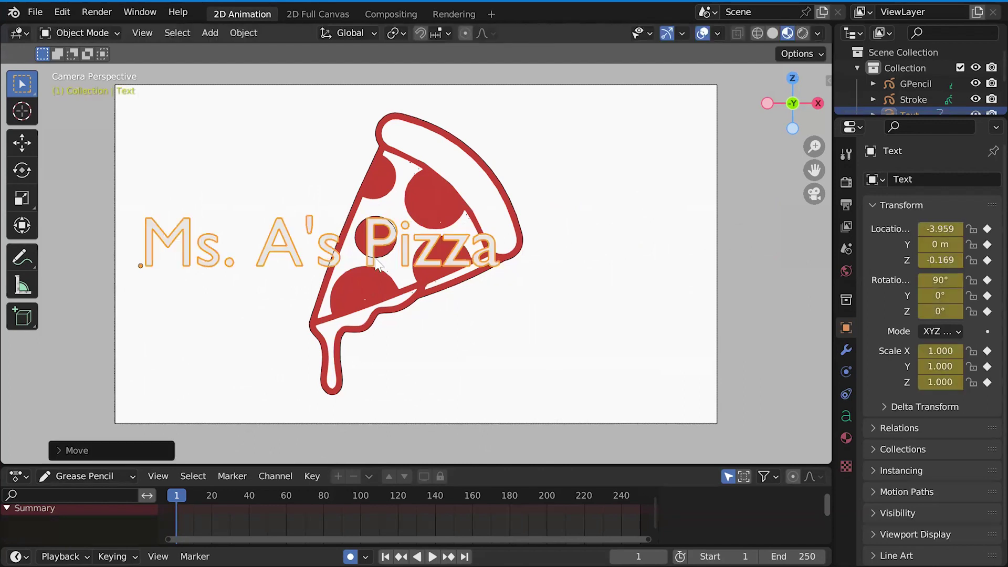
Give the text a new material with orange base colour (H 0.092, S 0.875, V 0.800).
click(847, 436)
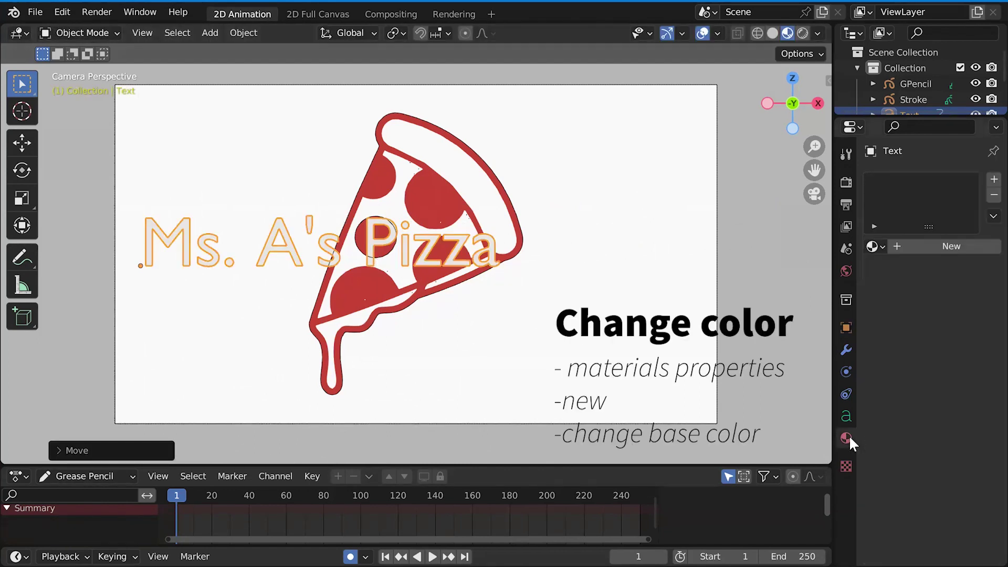
click(909, 241)
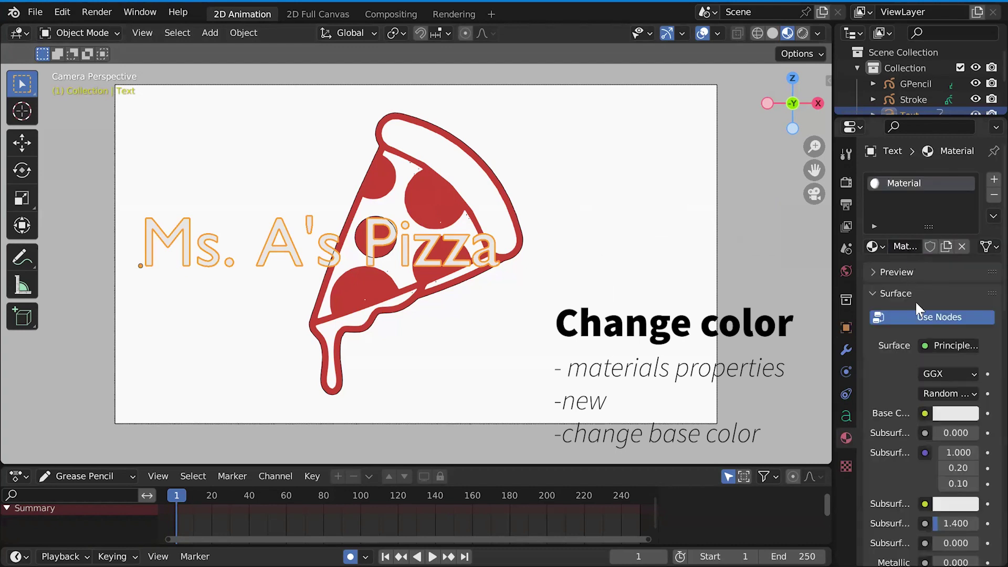
click(953, 415)
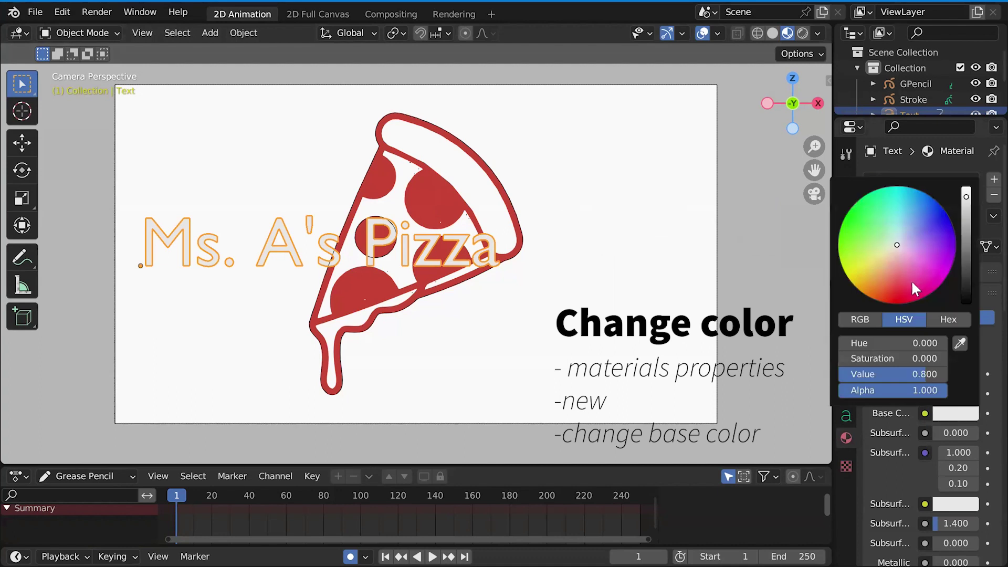
drag(878, 273, 875, 276)
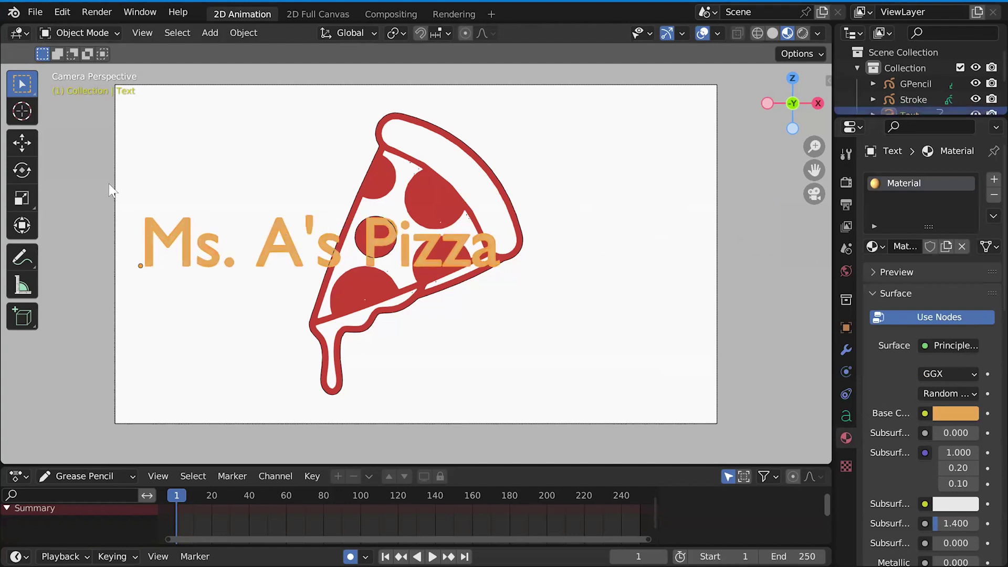
Rotate the text about -45° and scale it down.
click(18, 169)
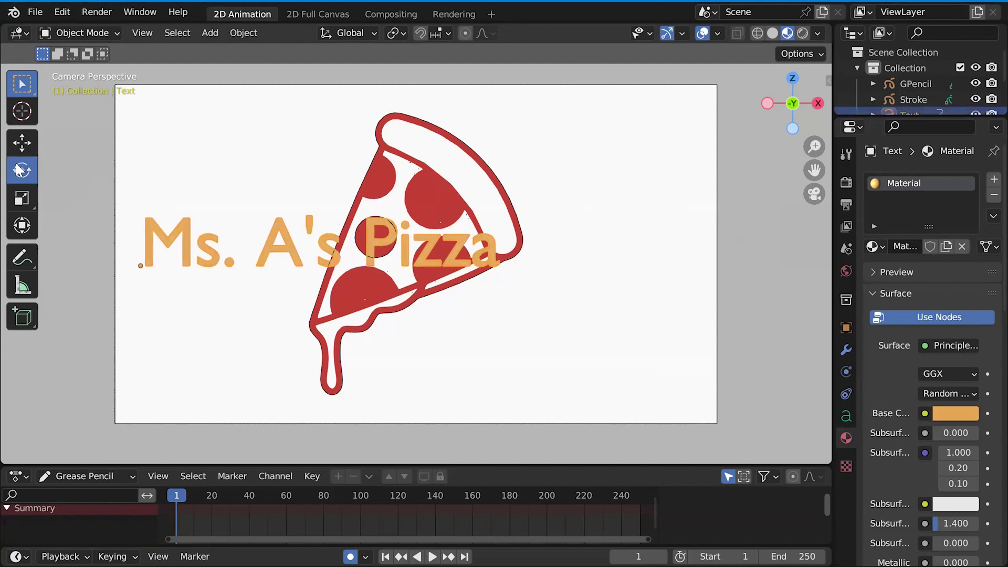
key(w)
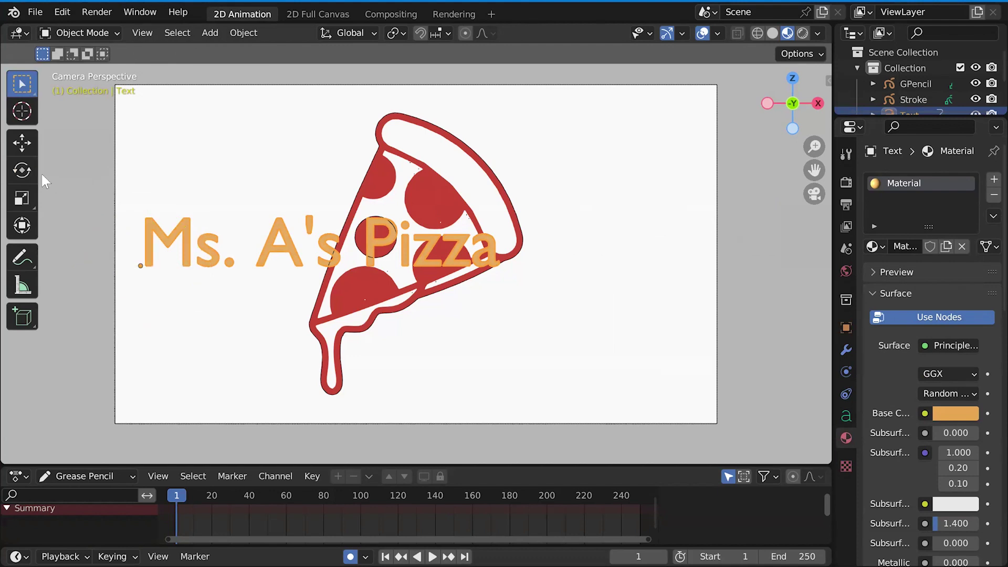
click(21, 170)
drag(113, 219, 72, 266)
key(shift+space)
key(s)
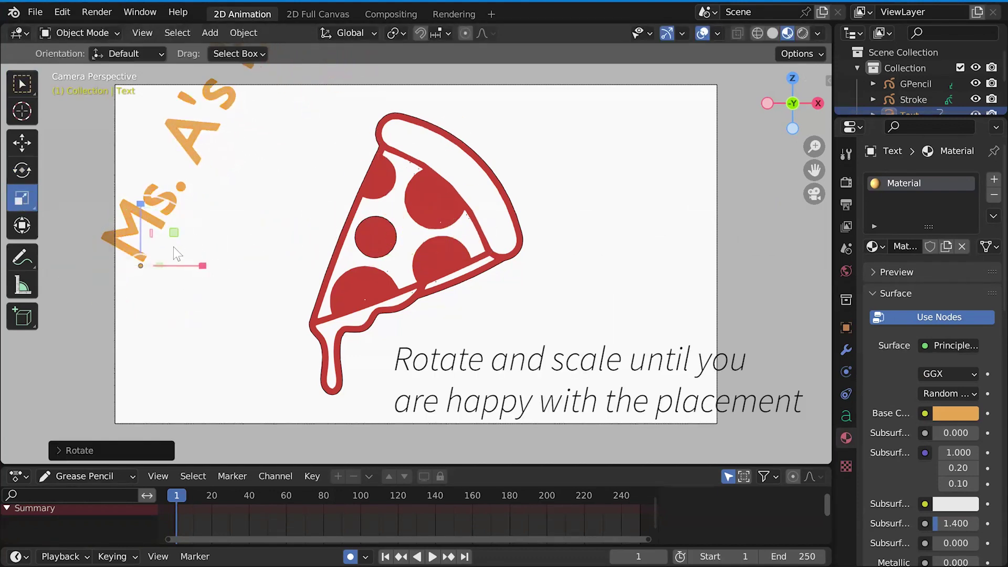
drag(175, 254, 155, 254)
Move and re-rotate the text so it runs along the slice's left crust.
click(21, 142)
drag(215, 272, 362, 272)
drag(286, 231, 286, 266)
click(24, 176)
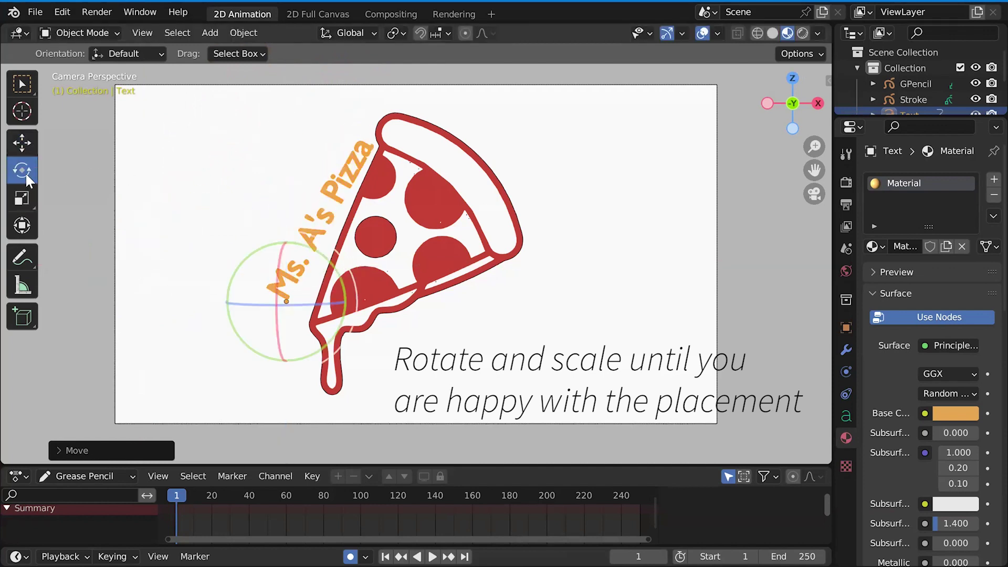
drag(244, 322, 210, 209)
click(21, 139)
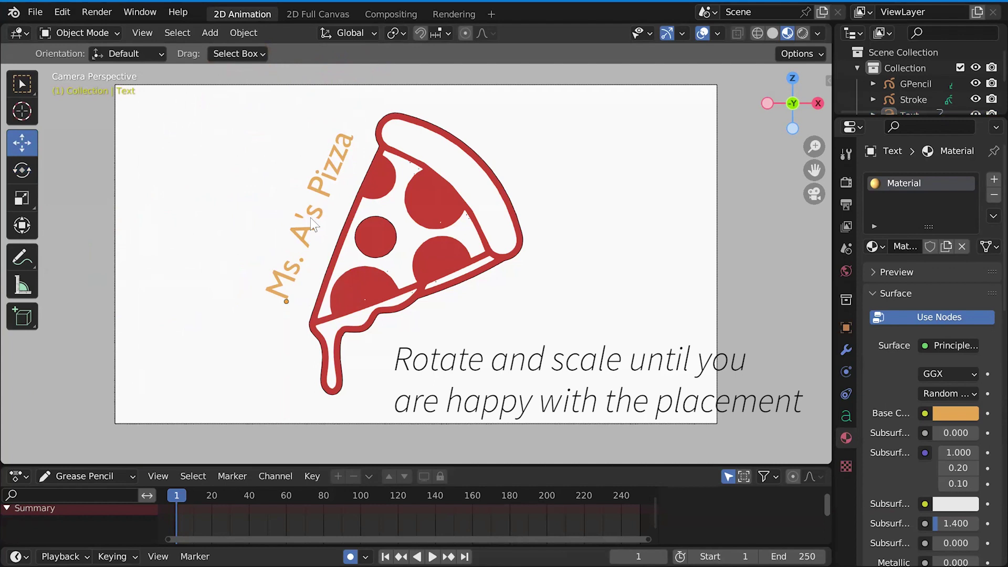
drag(314, 225, 316, 231)
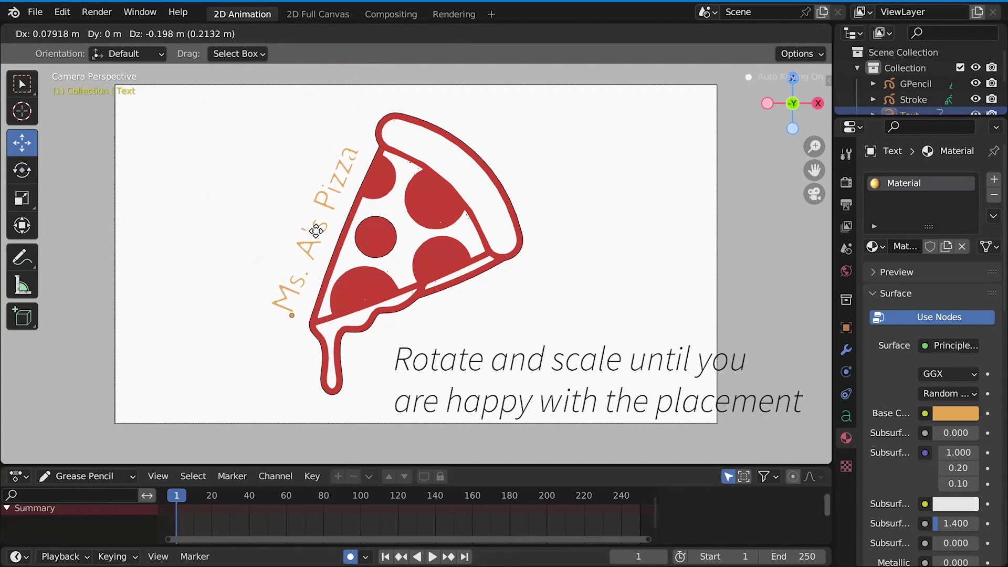
drag(316, 231, 316, 231)
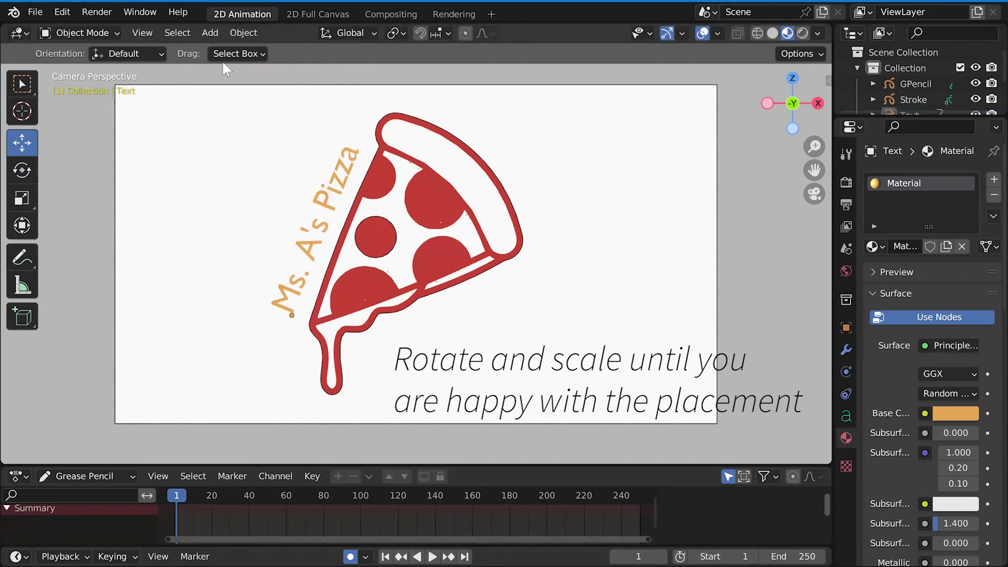
click(210, 33)
Add a second text object and set its X rotation to 90°.
click(223, 114)
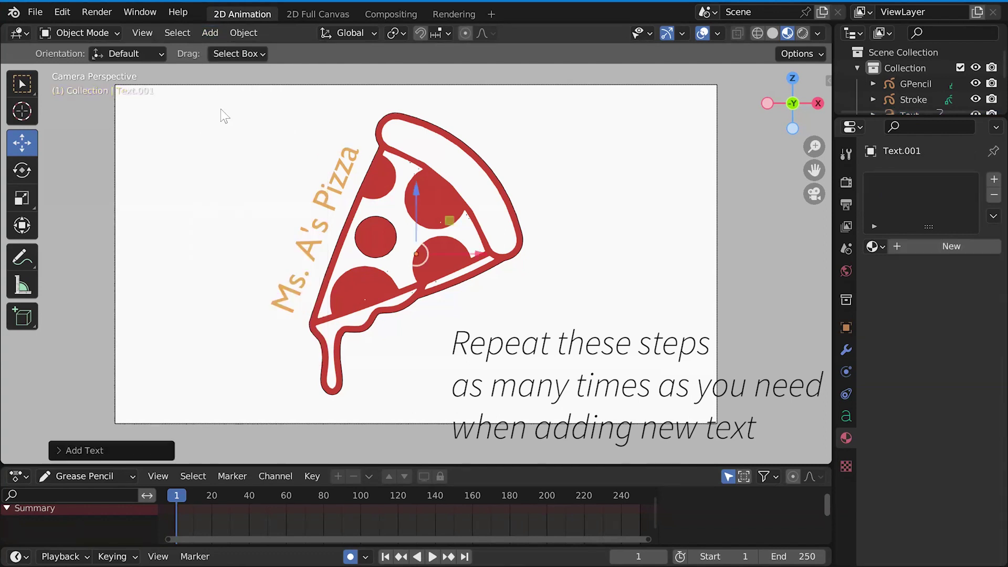
click(847, 330)
click(940, 280)
text(90)
key(Return)
Replace the new text's default word with 'Hi!'.
key(Tab)
key(ctrl+BackSpace)
text(Hi!)
key(Tab)
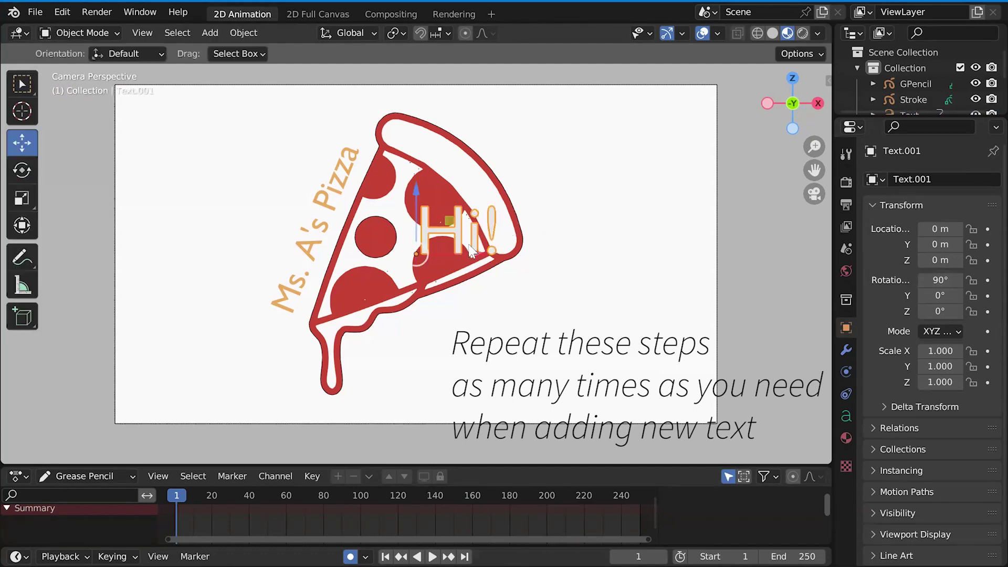
Give the Hi! text a new material with an orange base colour.
click(847, 437)
click(922, 249)
click(956, 413)
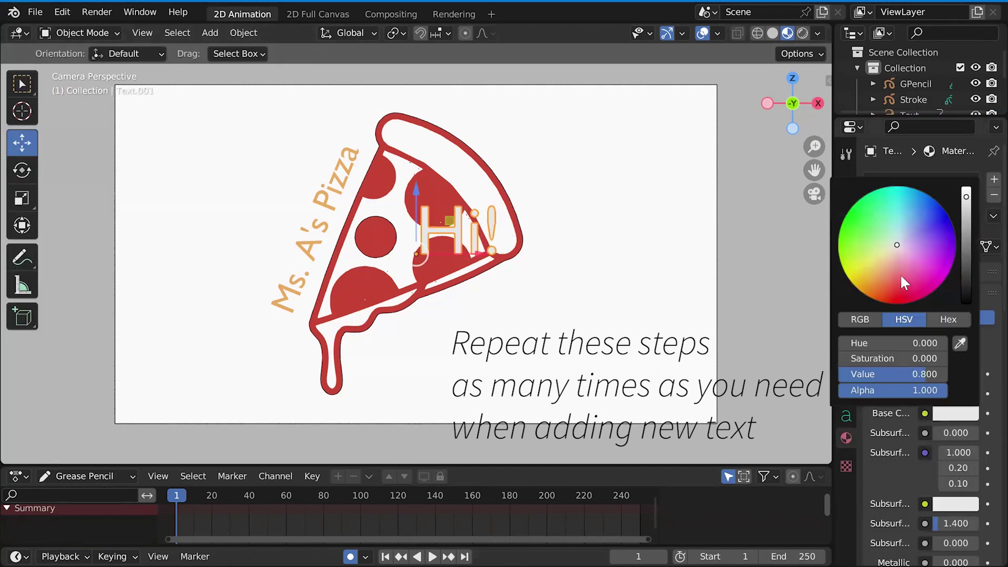
drag(901, 273, 885, 277)
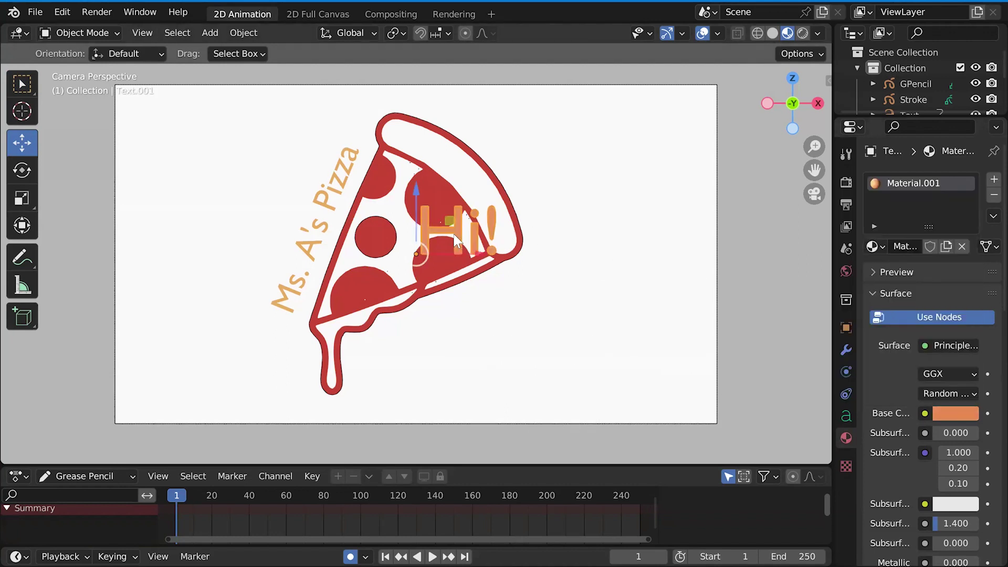
Move Hi! below the pizza and browse C:\Windows\Fonts for its Regular font.
key(g)
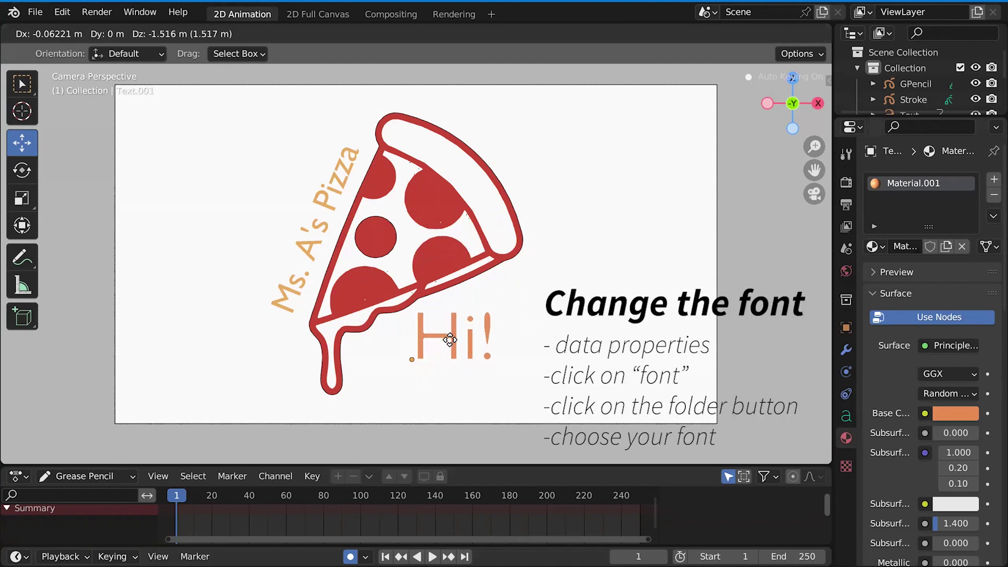
click(451, 341)
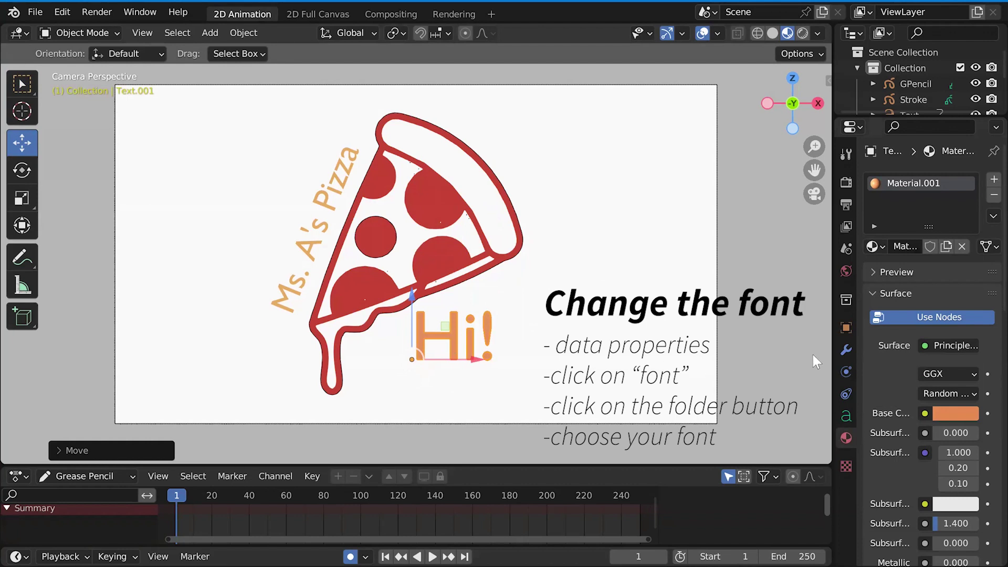
click(845, 418)
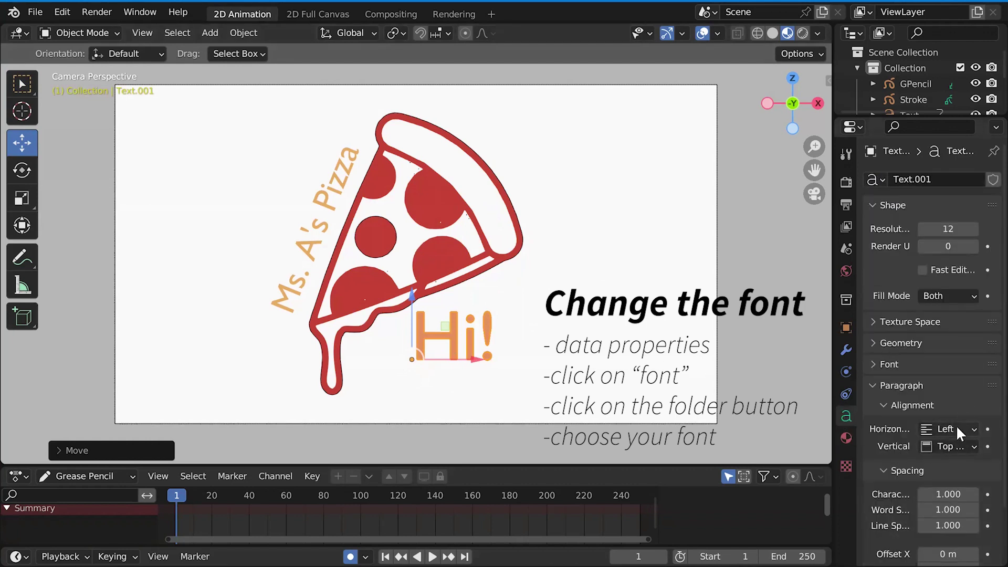
scroll(956, 425, down, 3)
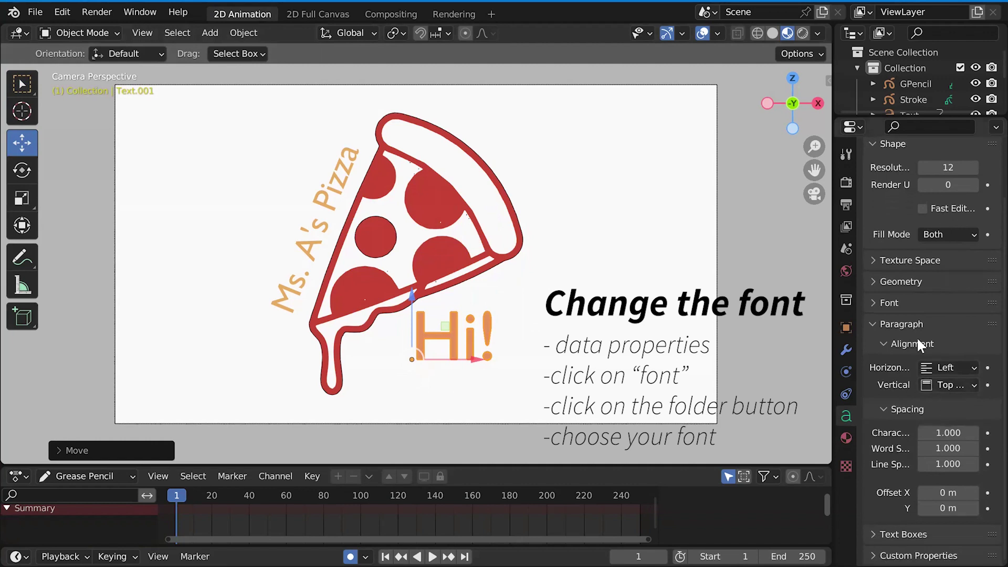
click(876, 304)
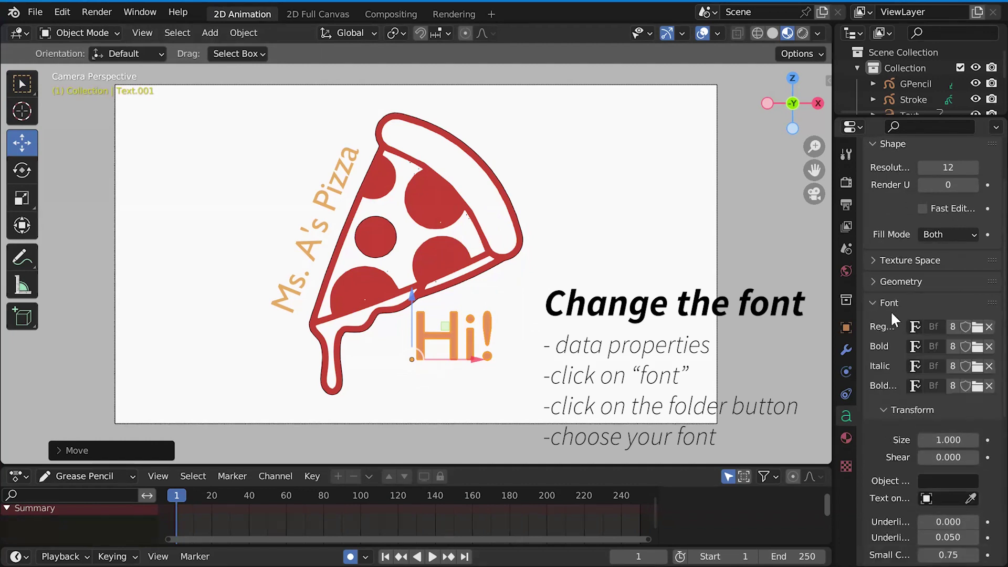
click(978, 328)
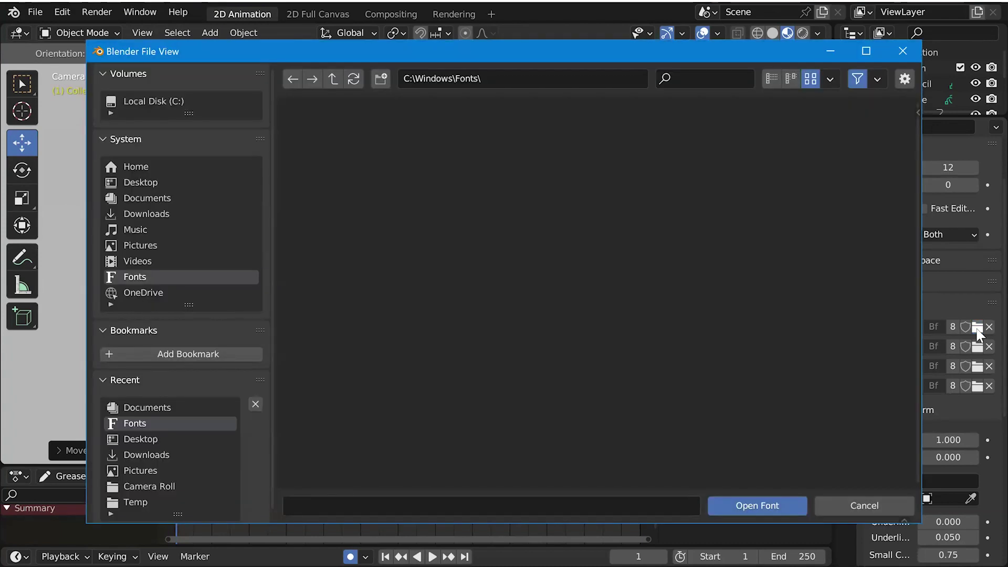
Load Bauhaus 93 as the Hi! label's font.
scroll(695, 304, down, 2)
scroll(694, 299, down, 2)
scroll(695, 299, down, 1)
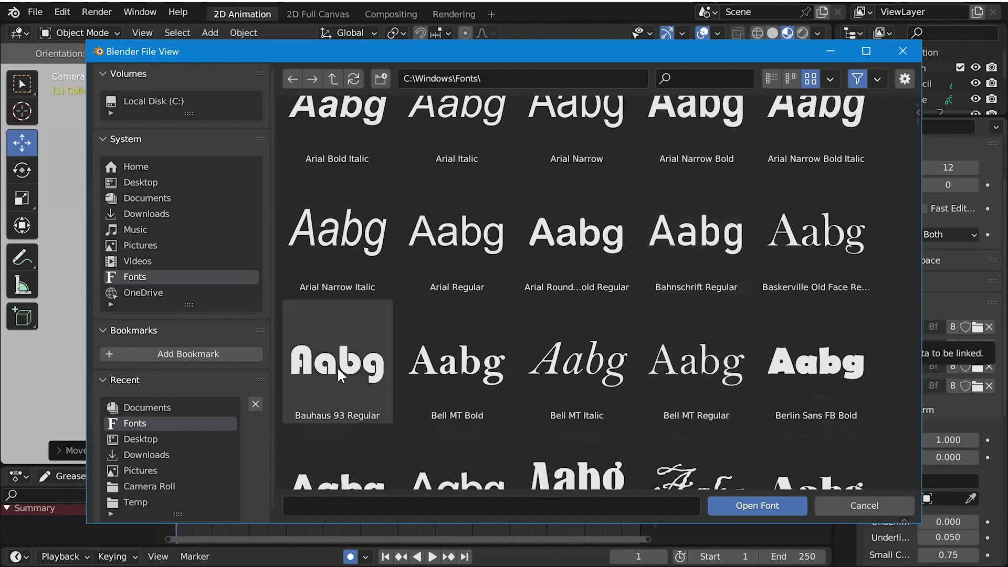
click(337, 367)
click(775, 505)
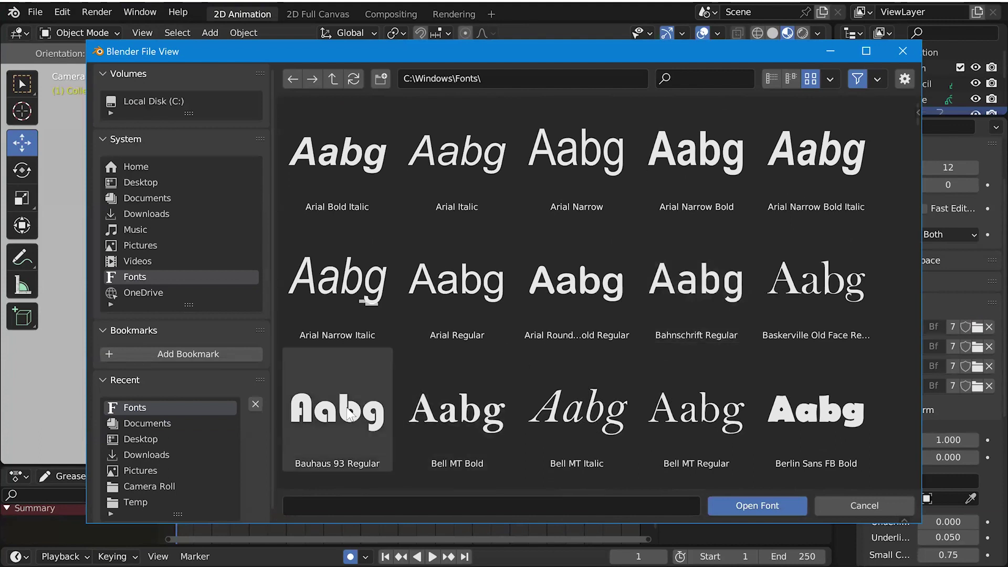
Apply Bauhaus 93 to the 'Ms. A's Pizza' arc text, then deselect.
click(348, 412)
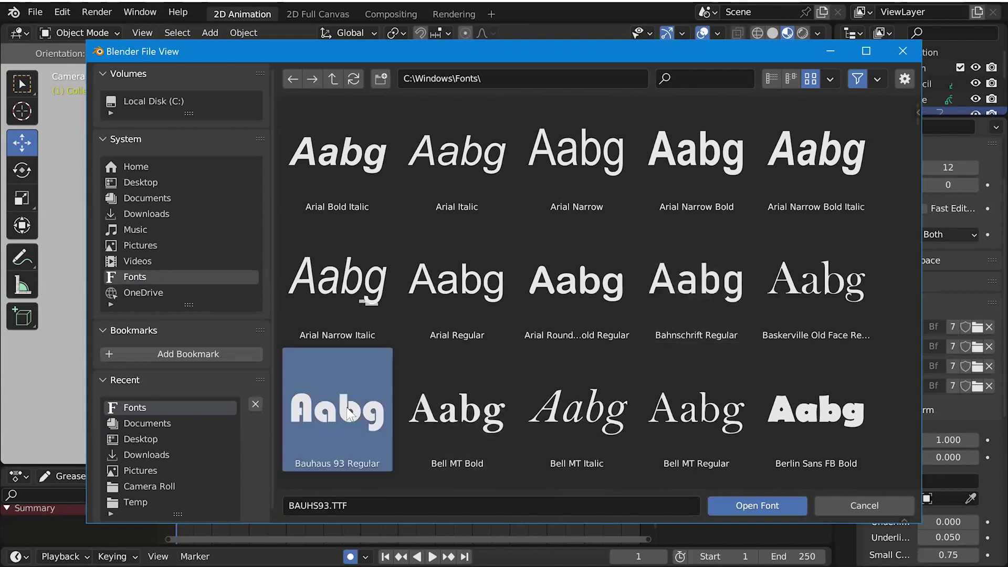
click(730, 505)
click(485, 286)
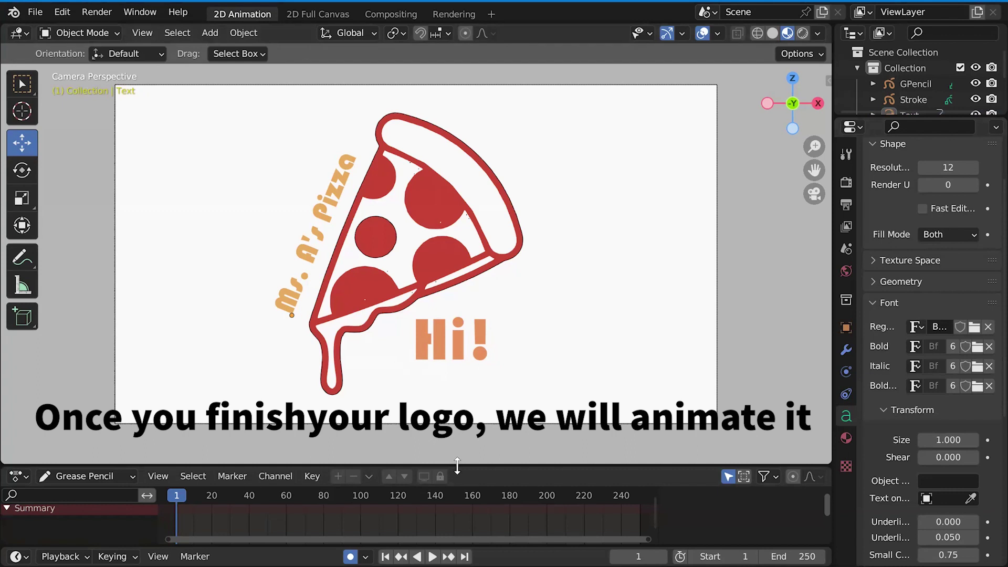
Enlarge the timeline, then keyframe Hi! a few frames in, higher and to the right.
drag(458, 466, 473, 346)
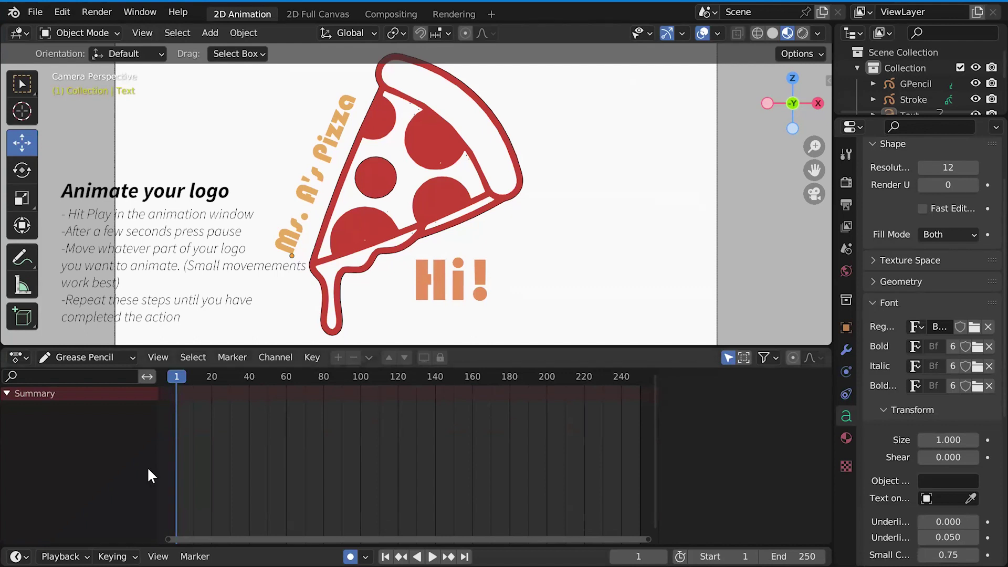
click(424, 283)
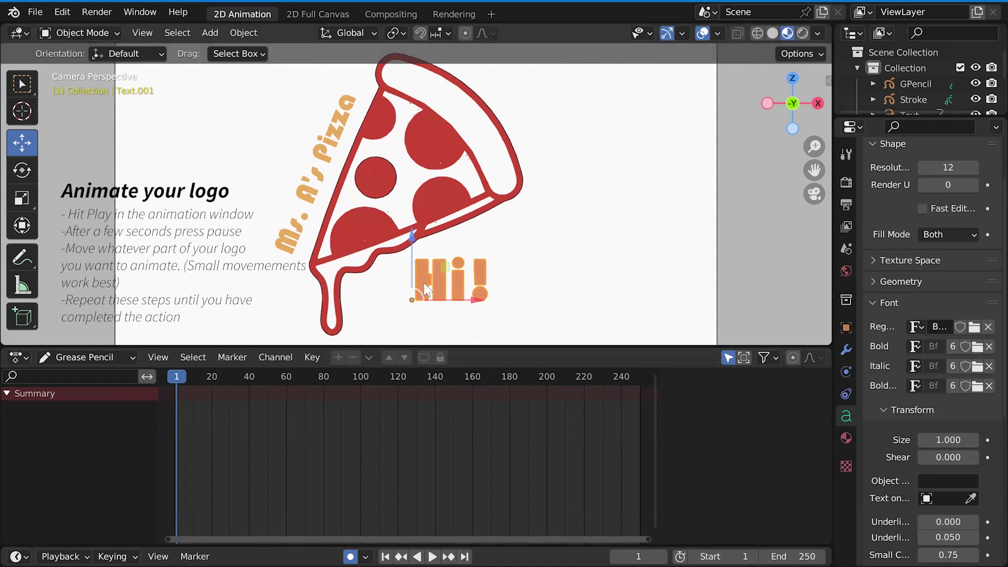
click(432, 556)
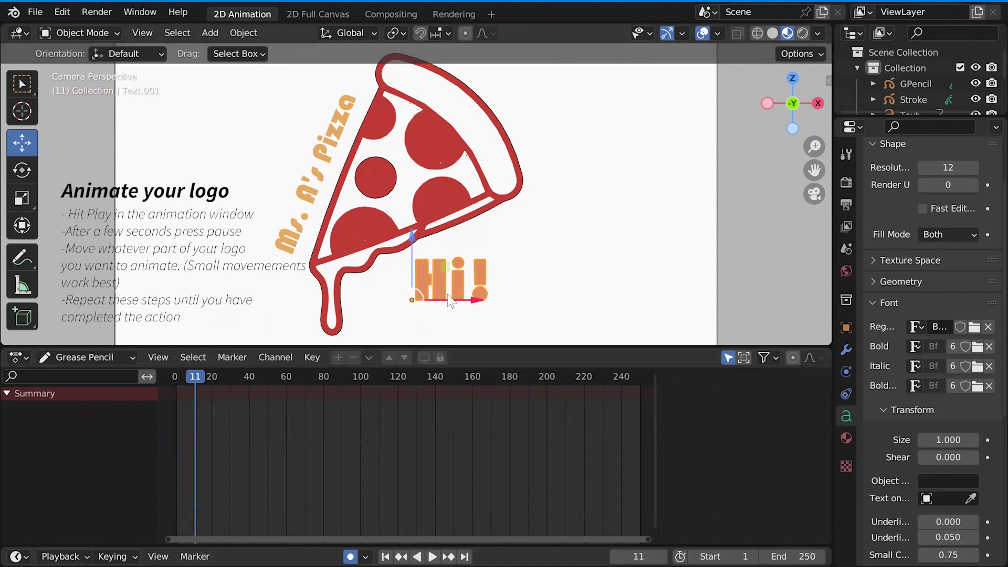
key(g)
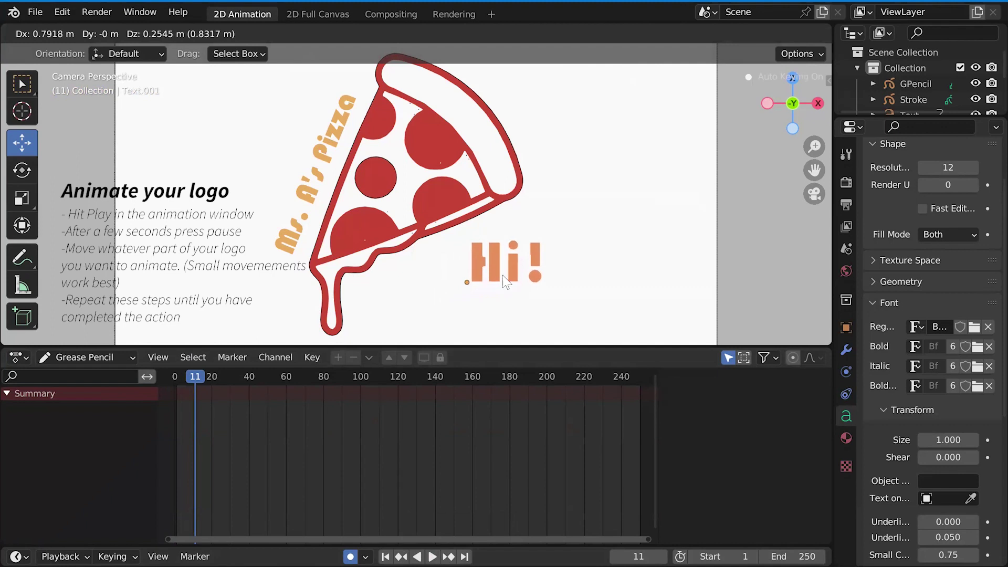
click(504, 273)
Keyframe Hi! rising to the top right at frames 23 and 35, then shifting left at 45.
click(432, 556)
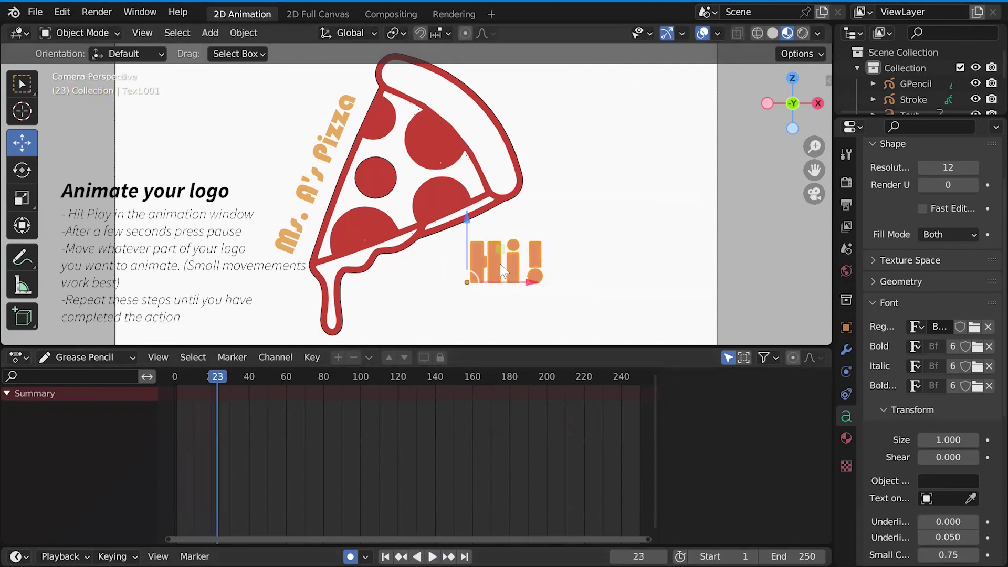
key(g)
click(548, 223)
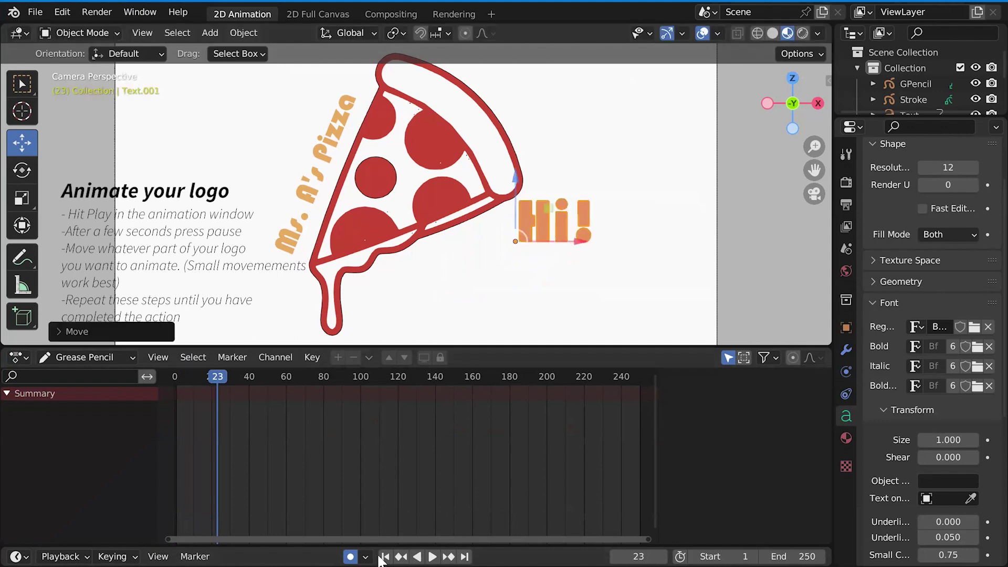
click(433, 556)
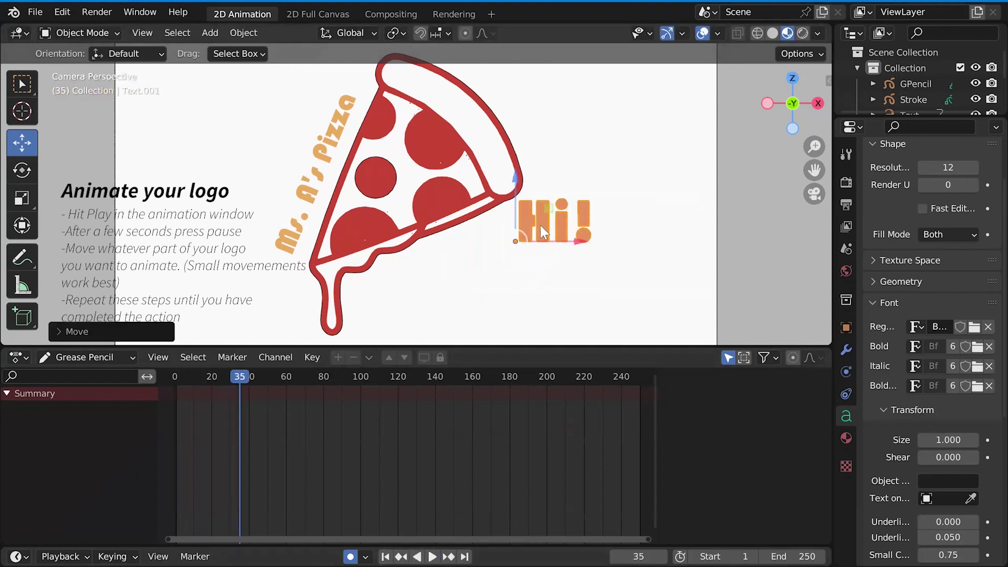
key(g)
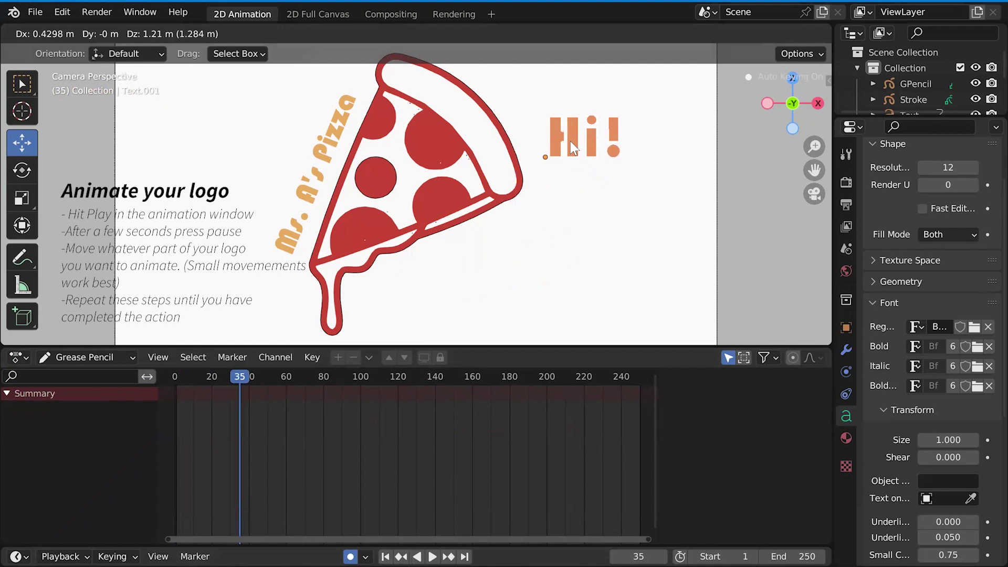
click(570, 140)
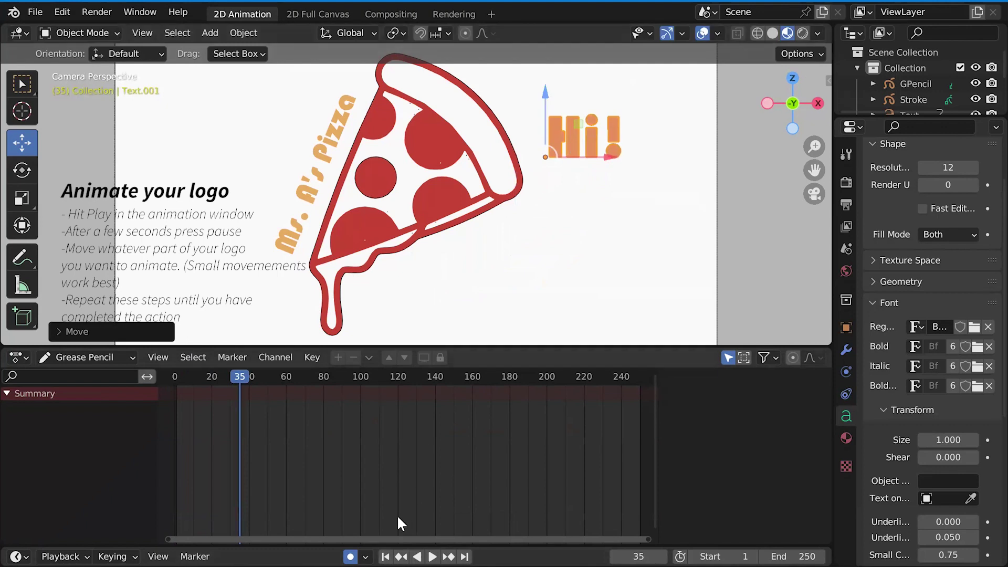
click(433, 557)
click(432, 556)
key(g)
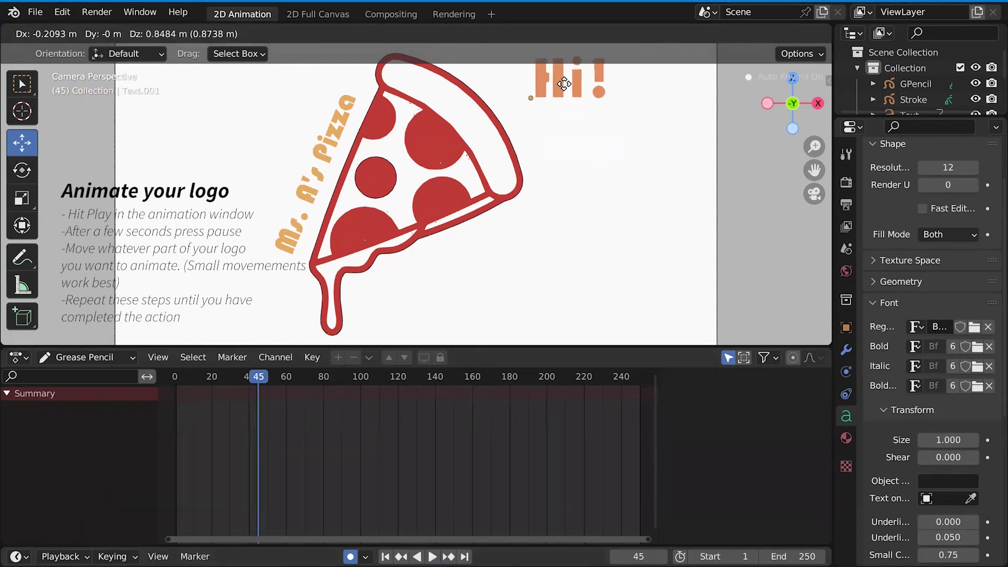
click(534, 80)
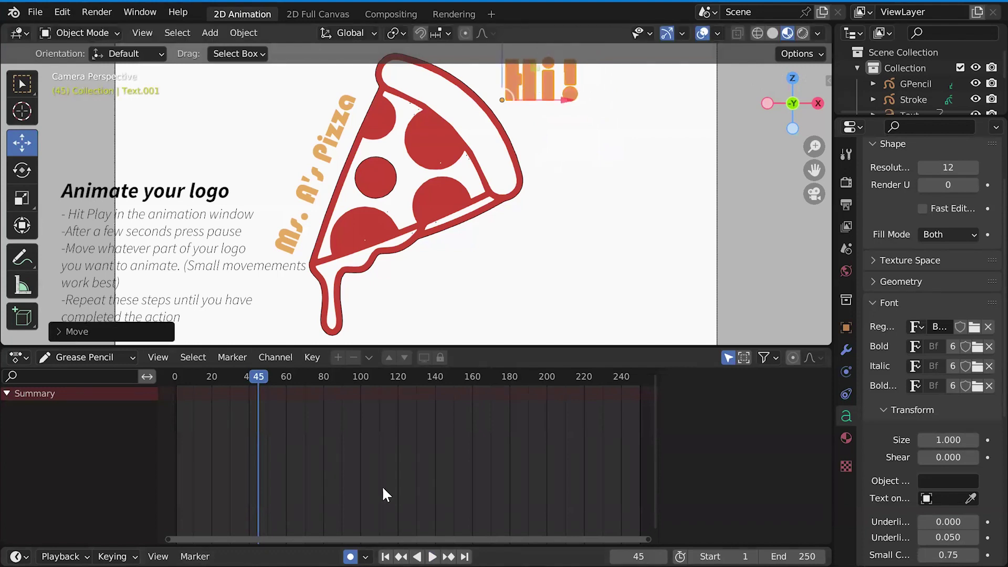
Keyframe Hi! moving left above the pizza at frames 56 and 74.
scroll(542, 223, down, 2)
scroll(543, 223, down, 1)
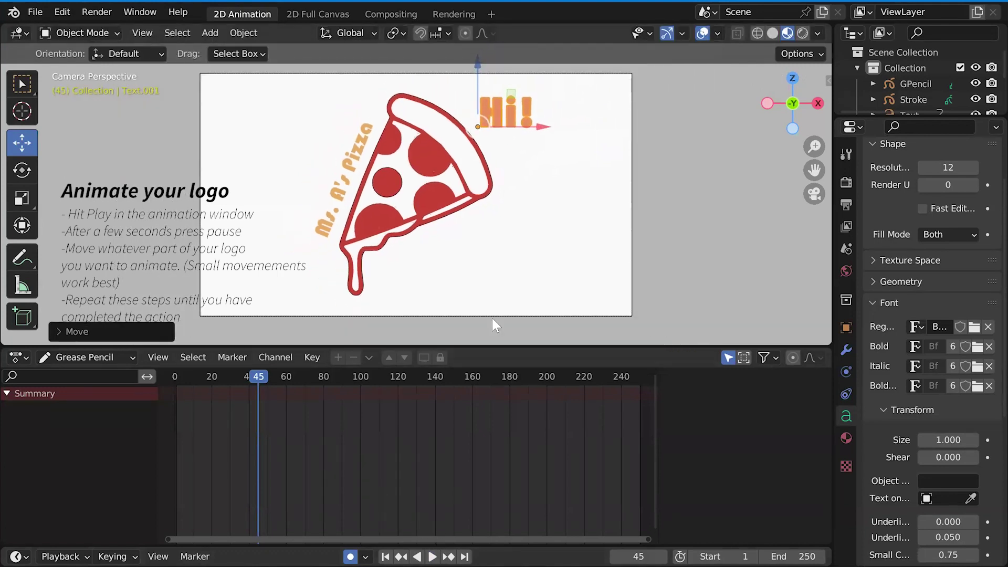
click(431, 555)
key(space)
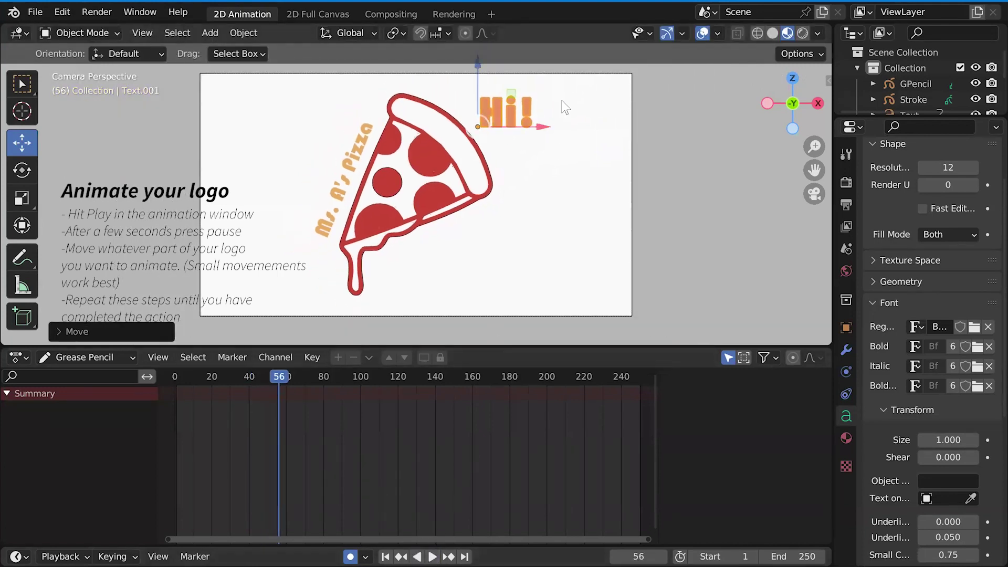
drag(494, 109, 439, 80)
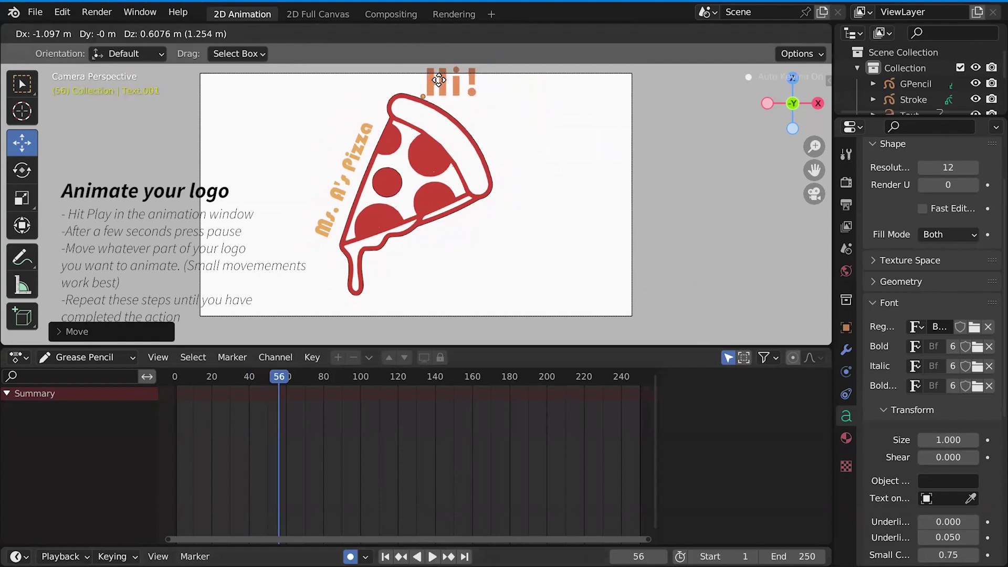
click(432, 557)
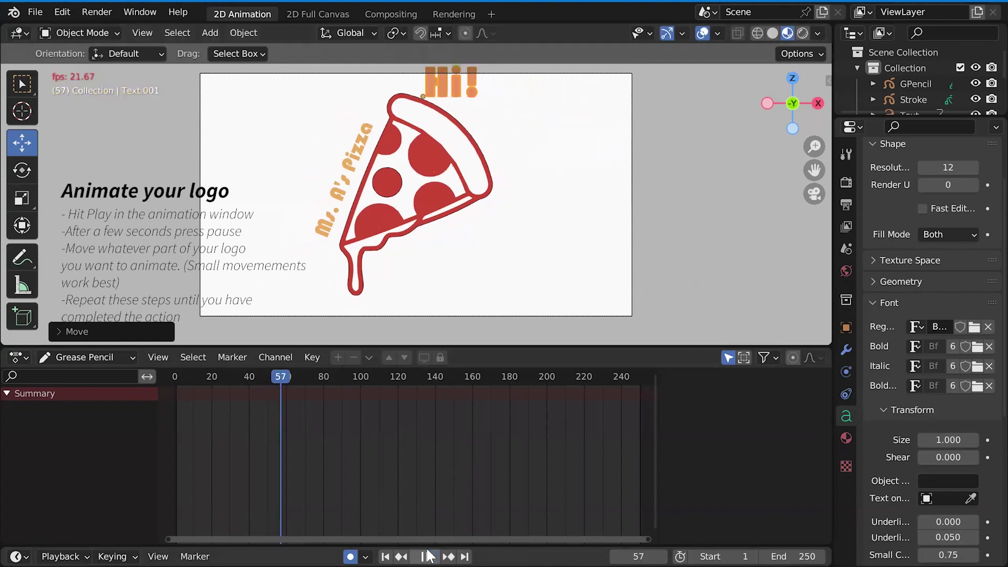
key(space)
drag(446, 84, 384, 79)
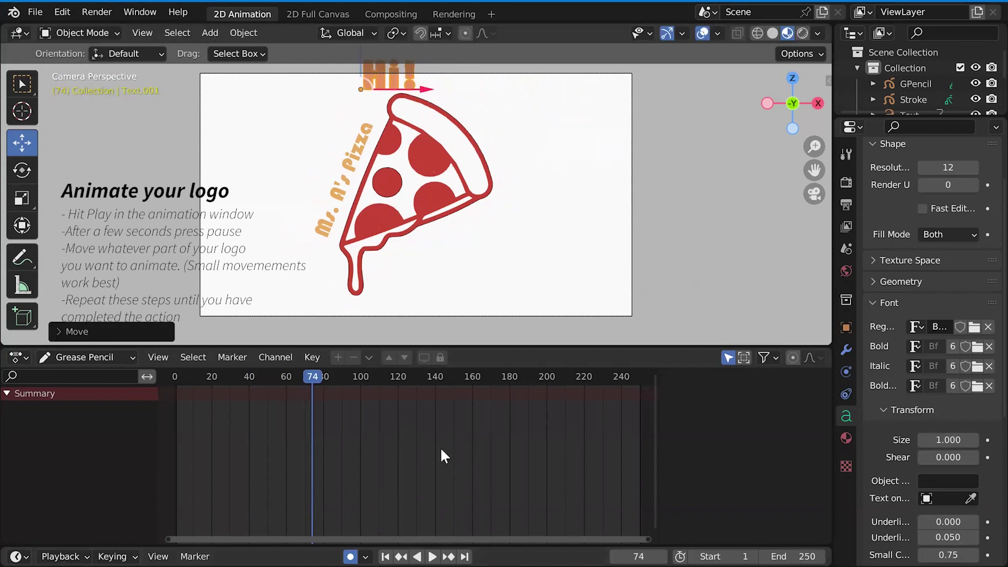
Keyframe Hi! descending down-left past the pizza's side through frames 92 to 125.
click(430, 556)
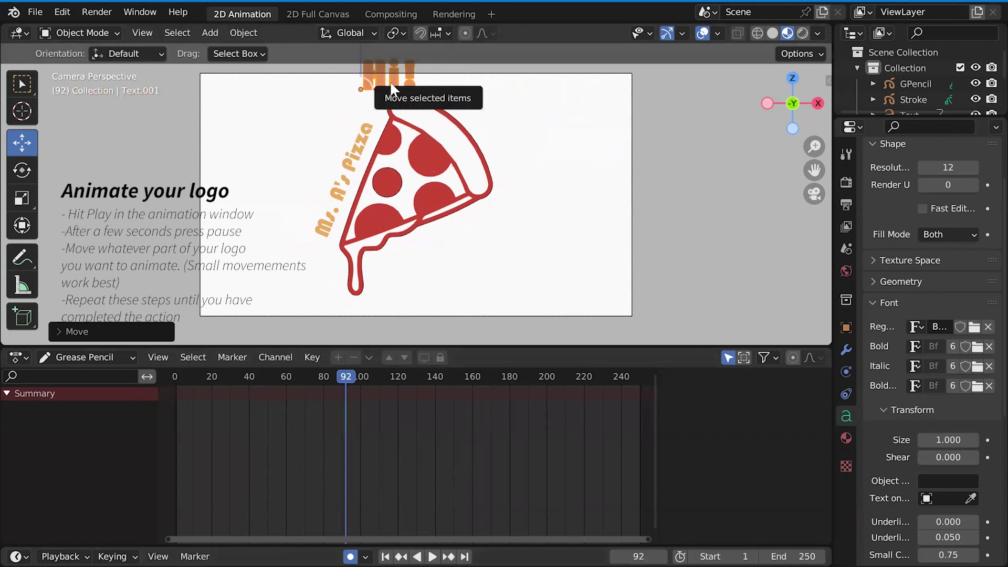
drag(391, 85, 355, 106)
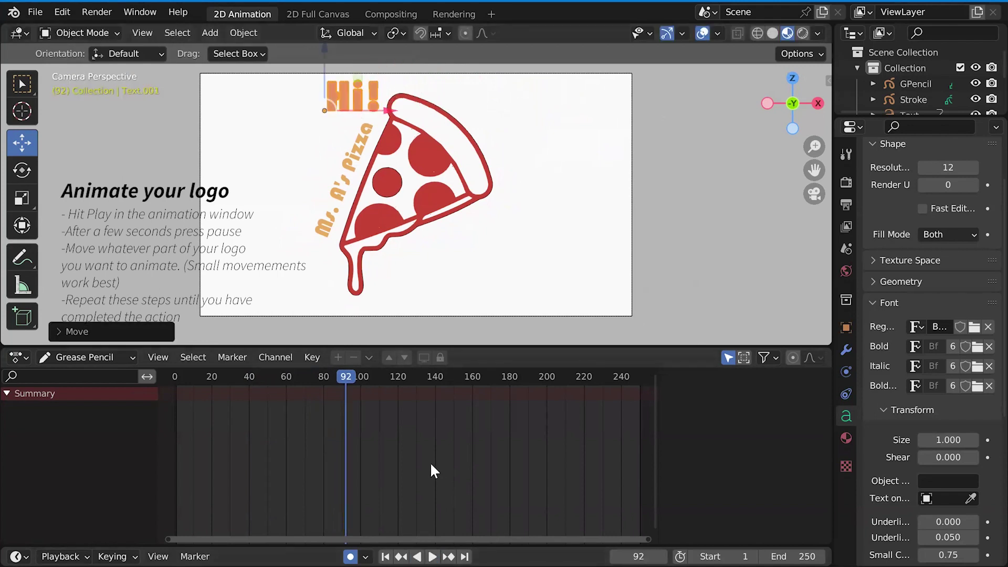
click(432, 557)
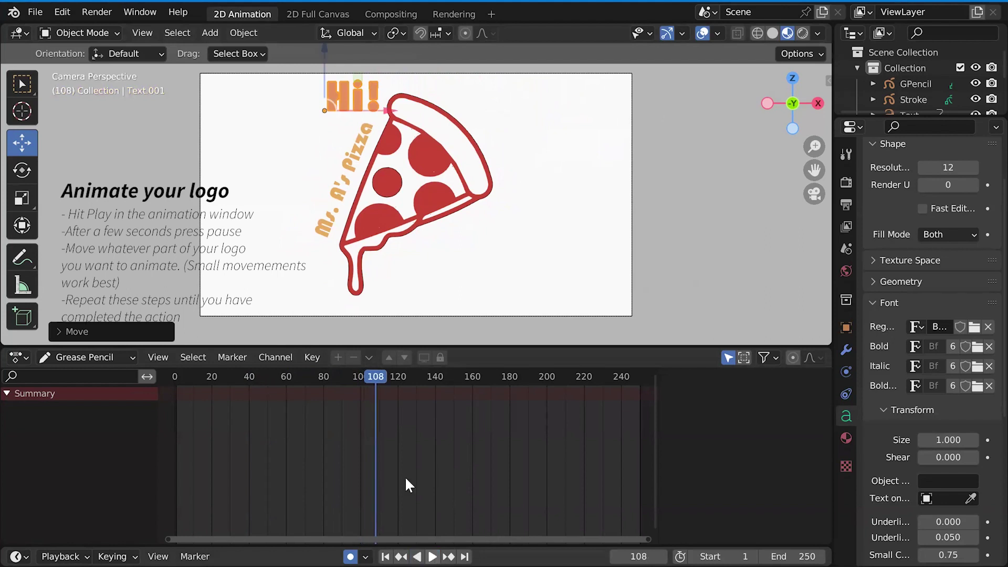
drag(342, 92, 303, 126)
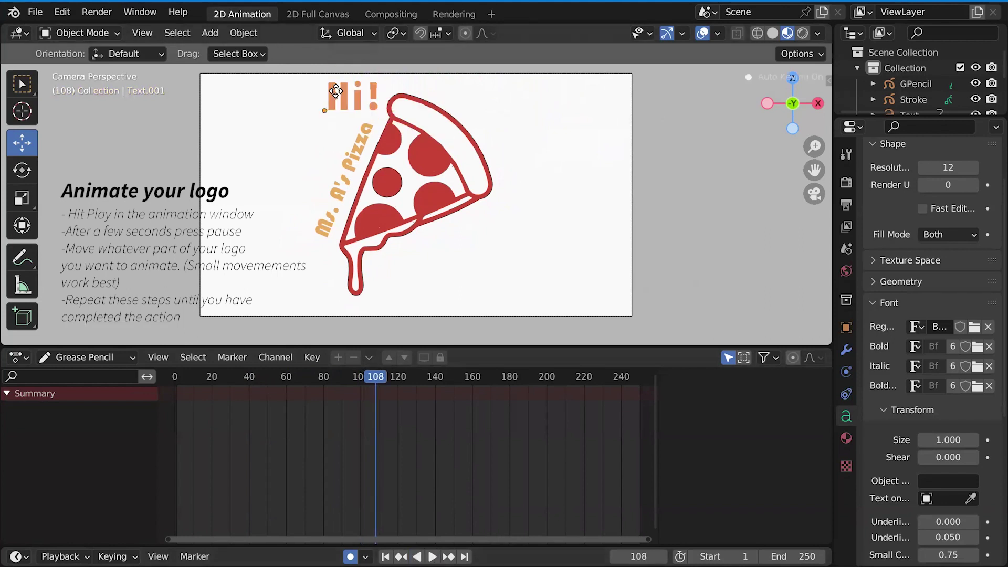
click(433, 556)
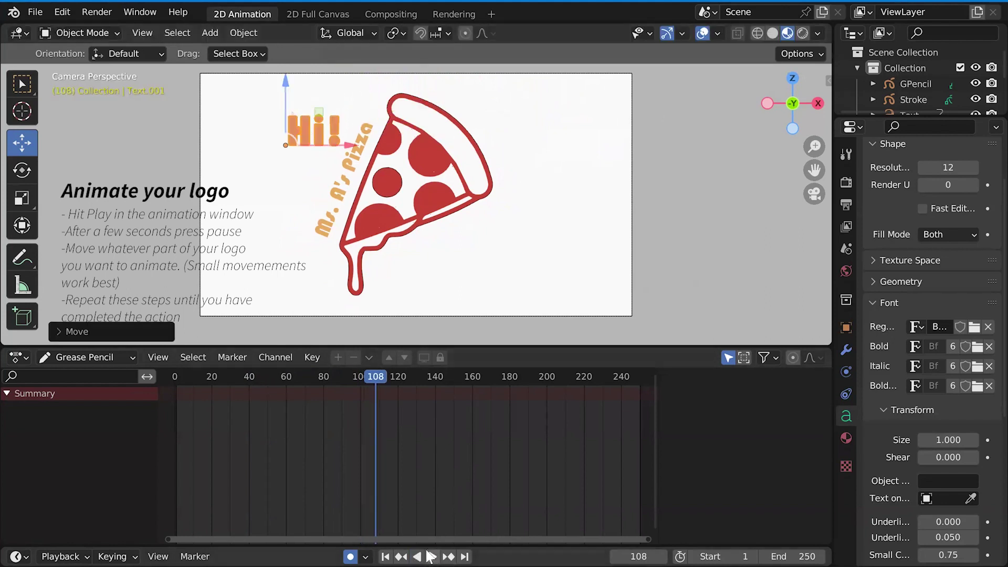
key(space)
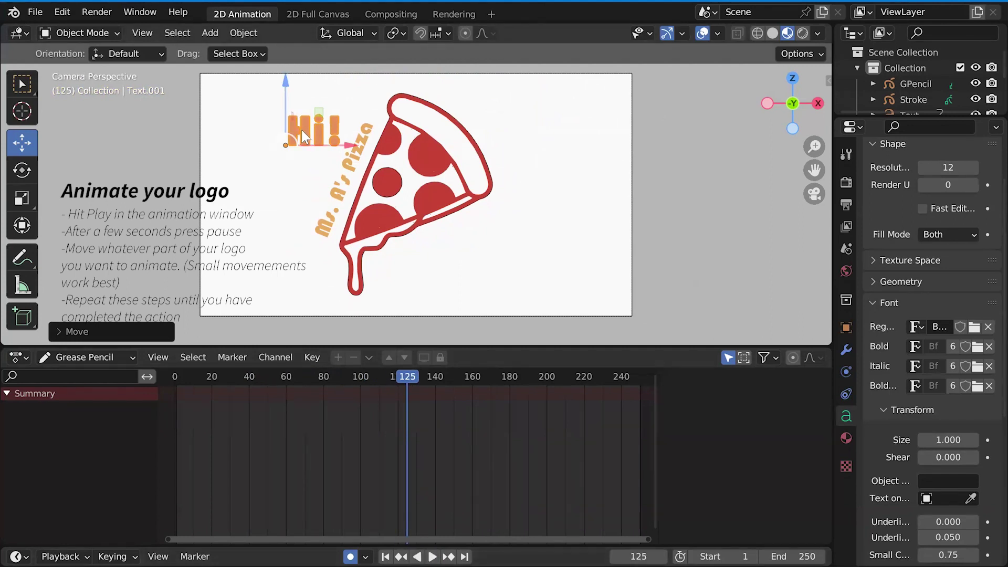
drag(302, 130, 286, 171)
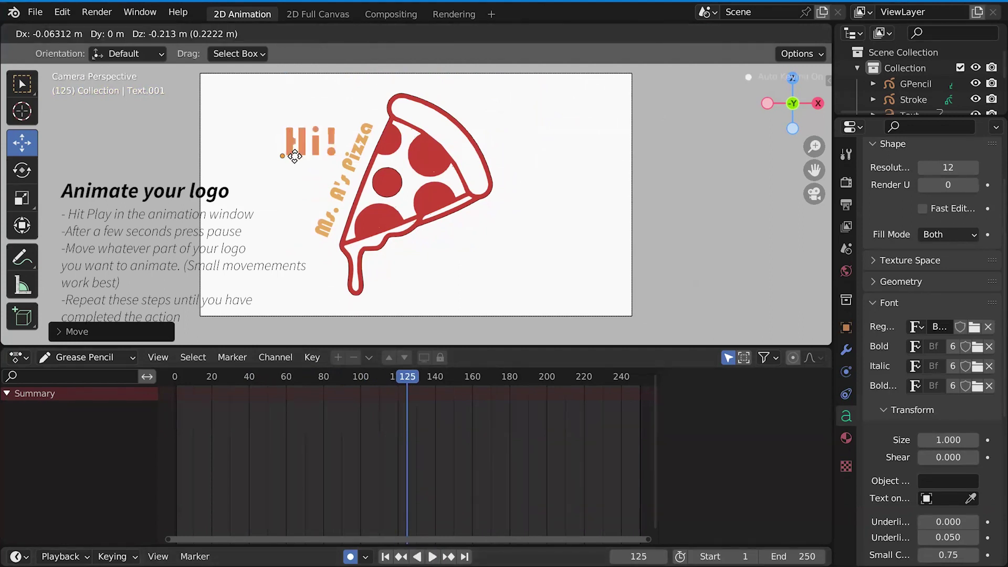
Keyframe Hi! at frames 140, 152 and 161 to rest by the bottom drip, then rewind to frame 0.
click(433, 557)
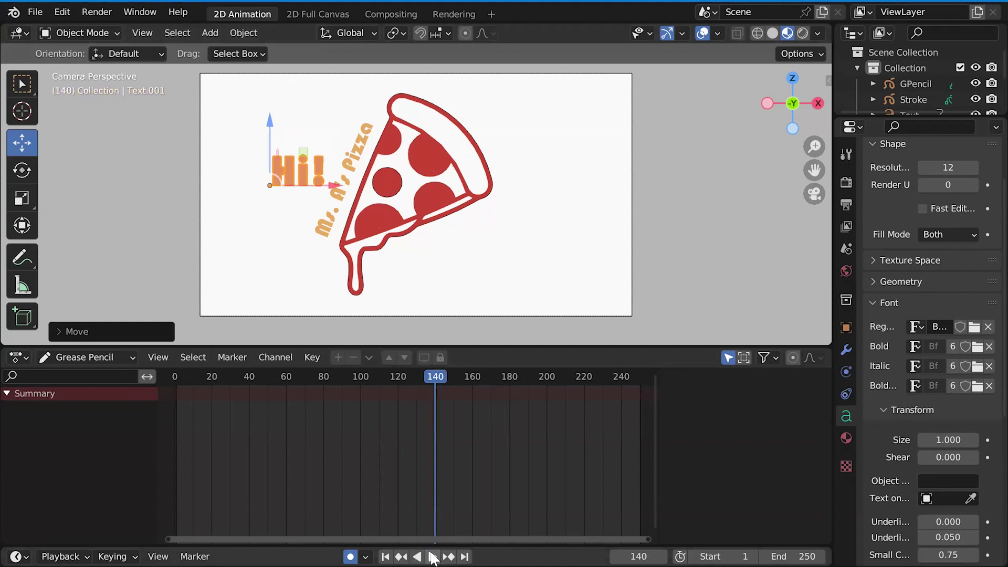
click(433, 556)
drag(298, 169, 291, 213)
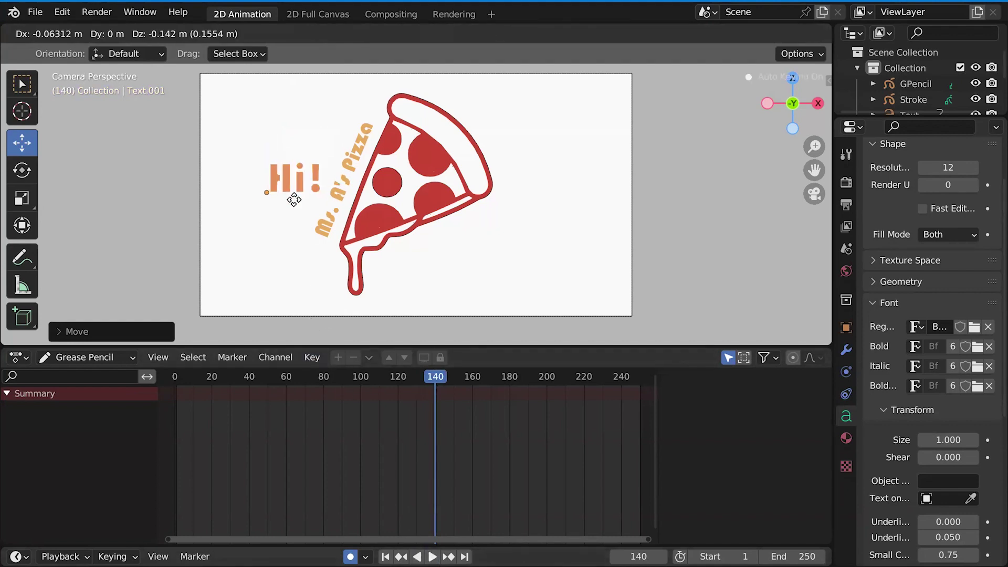
click(433, 557)
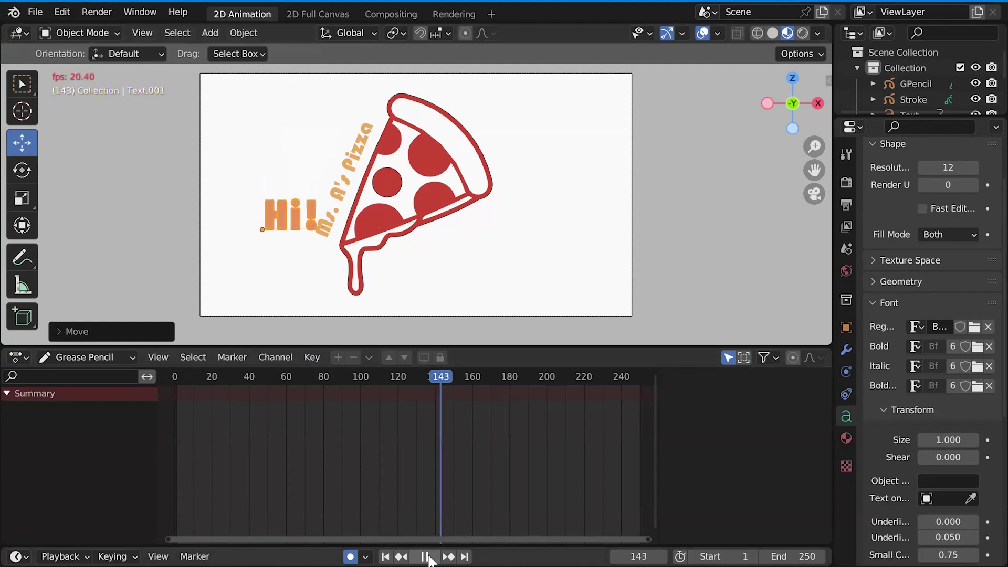
drag(286, 227, 310, 280)
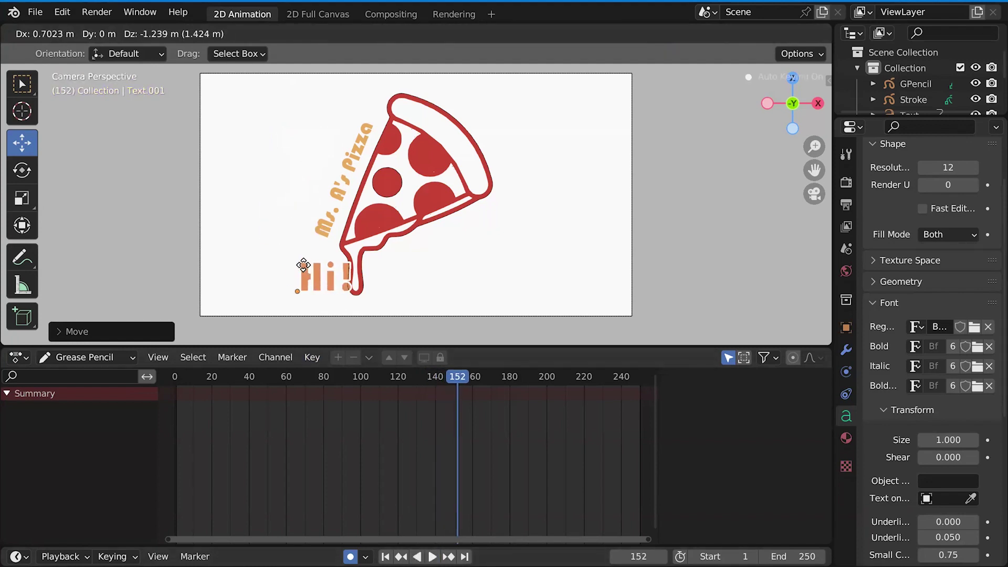
click(432, 557)
drag(316, 271, 402, 275)
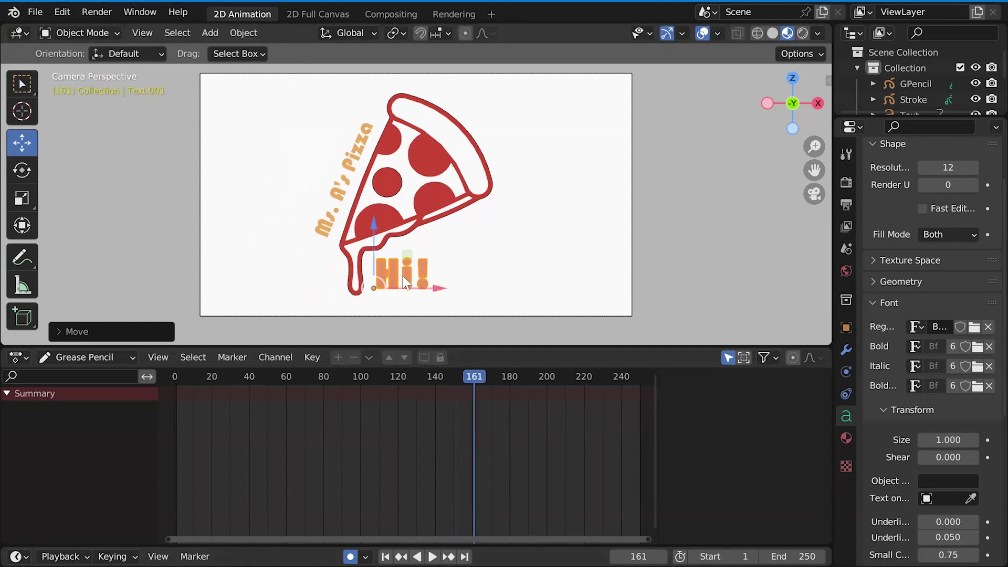
drag(482, 383, 168, 339)
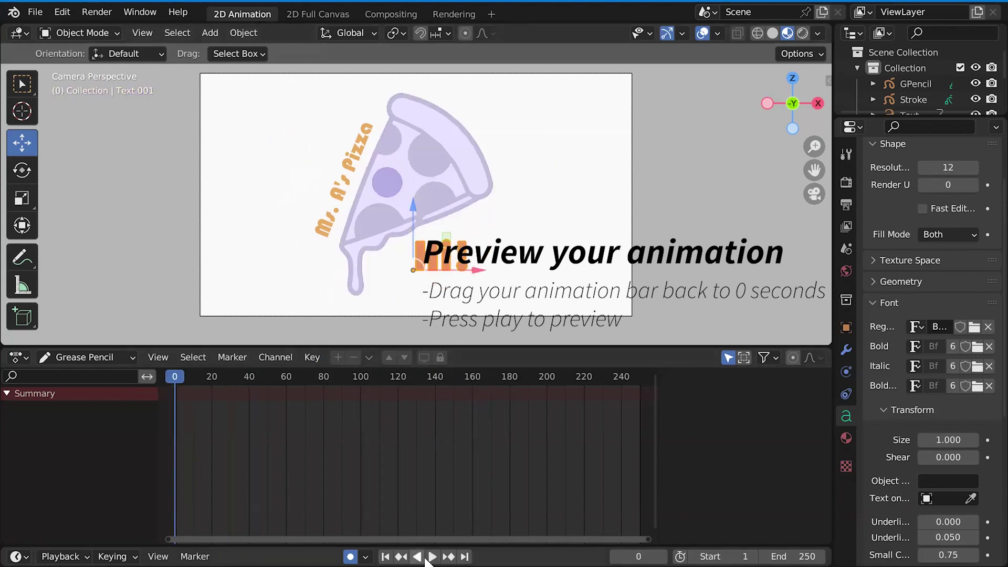
click(432, 558)
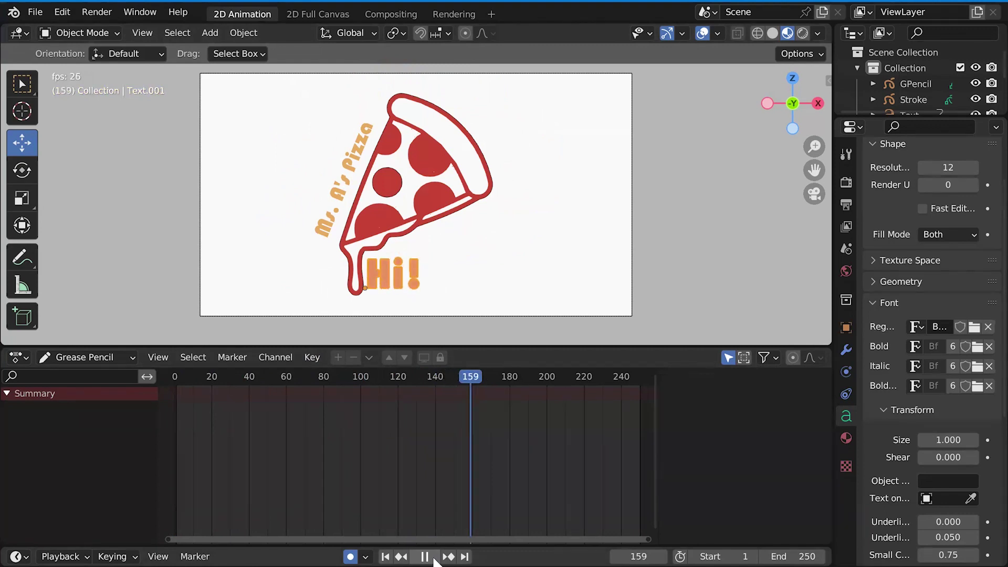
click(434, 559)
key(space)
drag(490, 378, 260, 351)
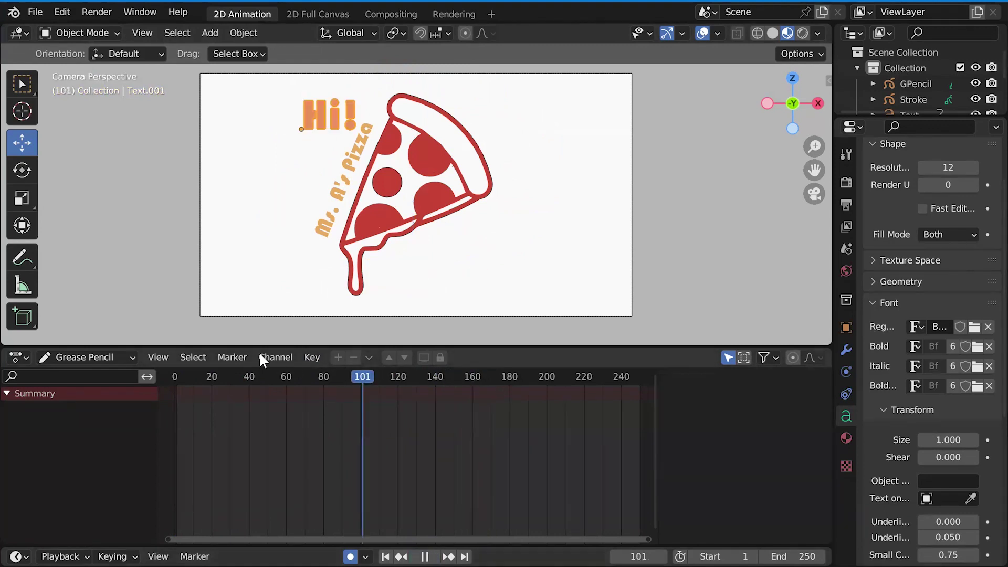
drag(181, 351, 159, 345)
key(space)
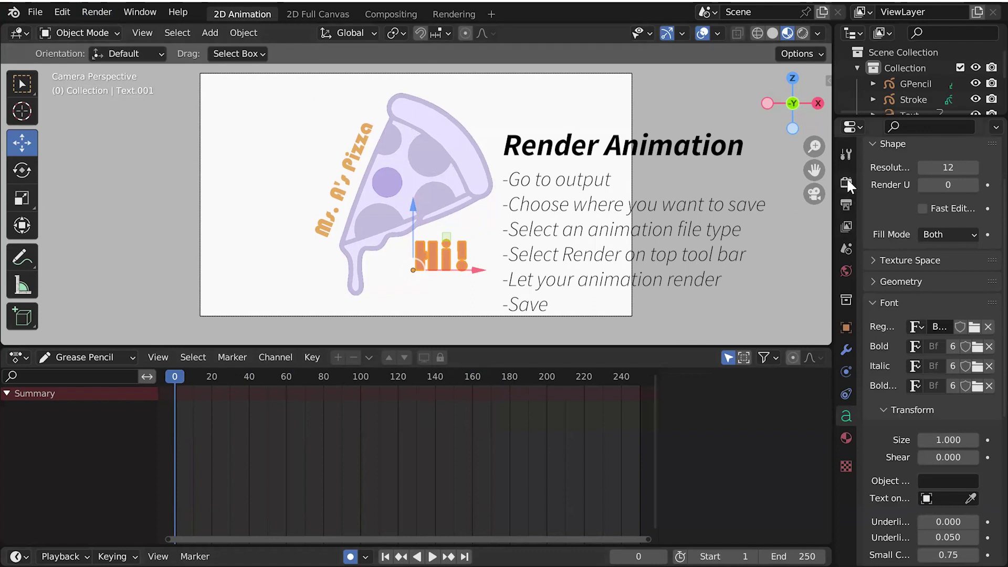
Browse the render output path to C:\tmp\ and enter the file name 'Ms. A's Pizza'.
click(847, 206)
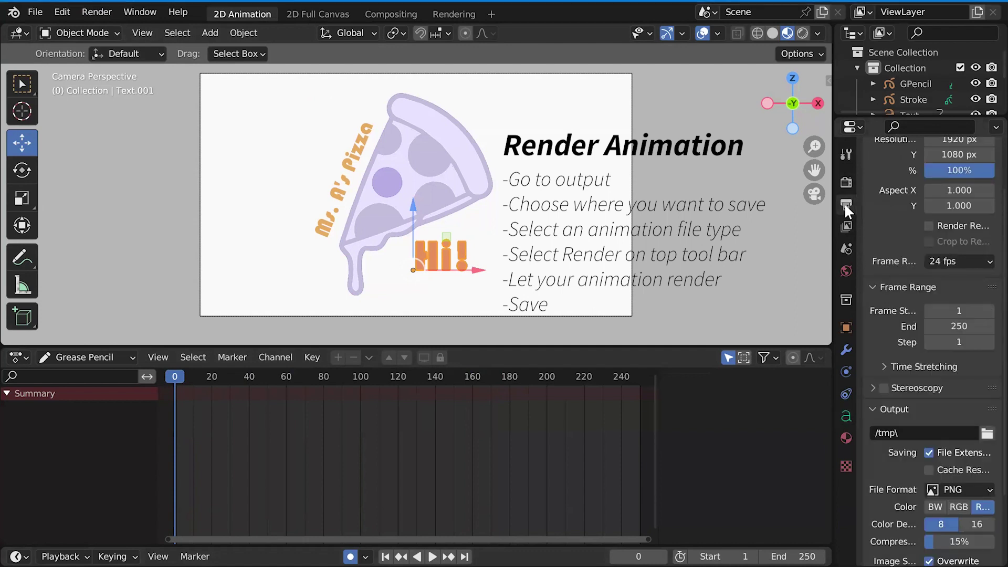
click(986, 434)
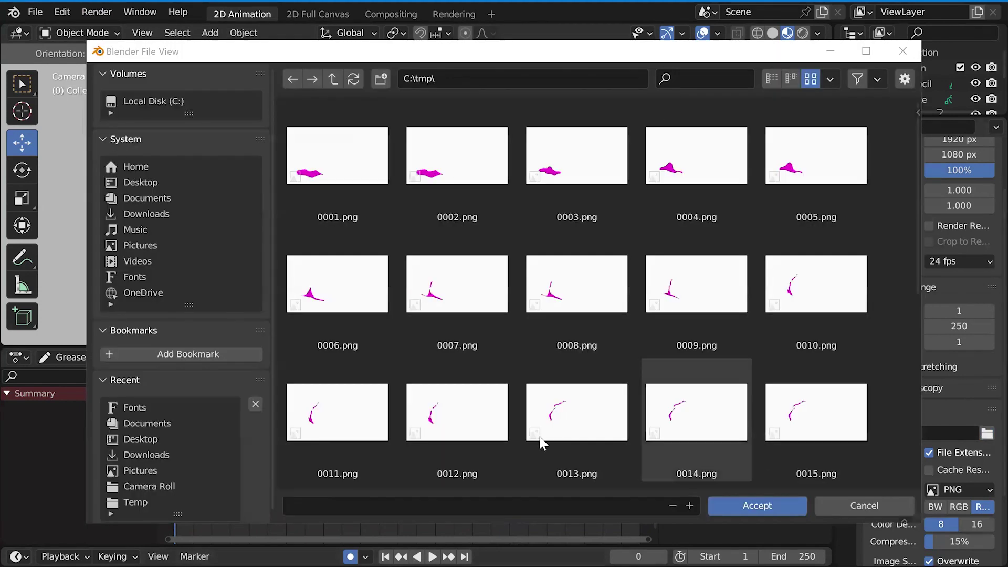
click(496, 504)
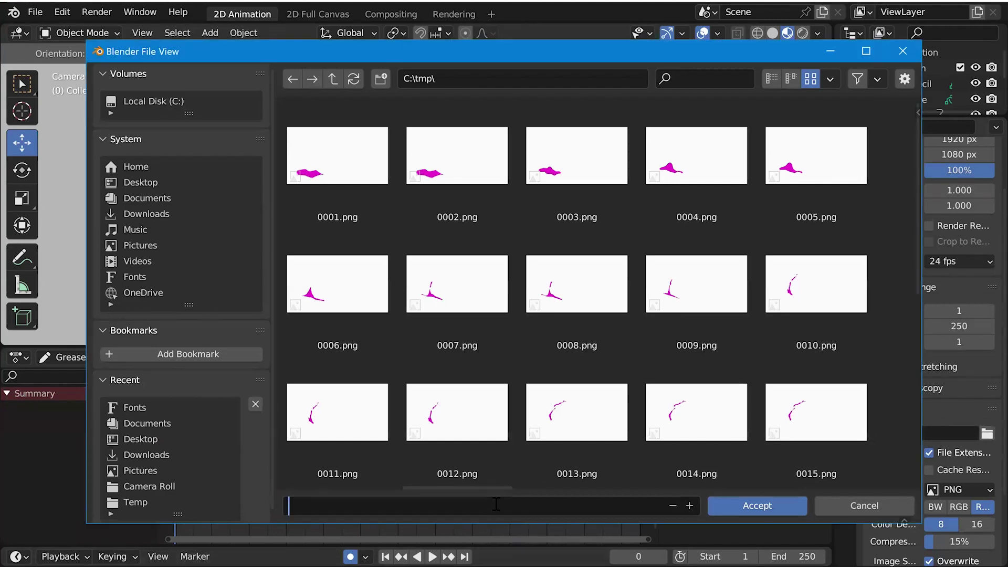
text(Ms. A's Pizza)
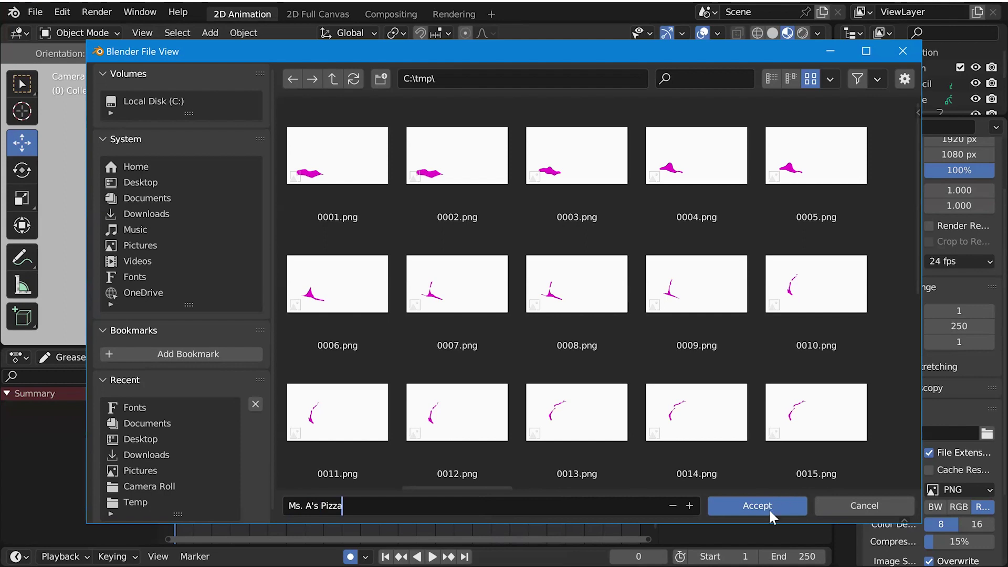
click(770, 511)
Accept C:\tmp\Ms. A's Pizza as output and switch the file format from PNG to FFmpeg Video.
click(769, 508)
scroll(934, 499, down, 3)
scroll(934, 499, down, 1)
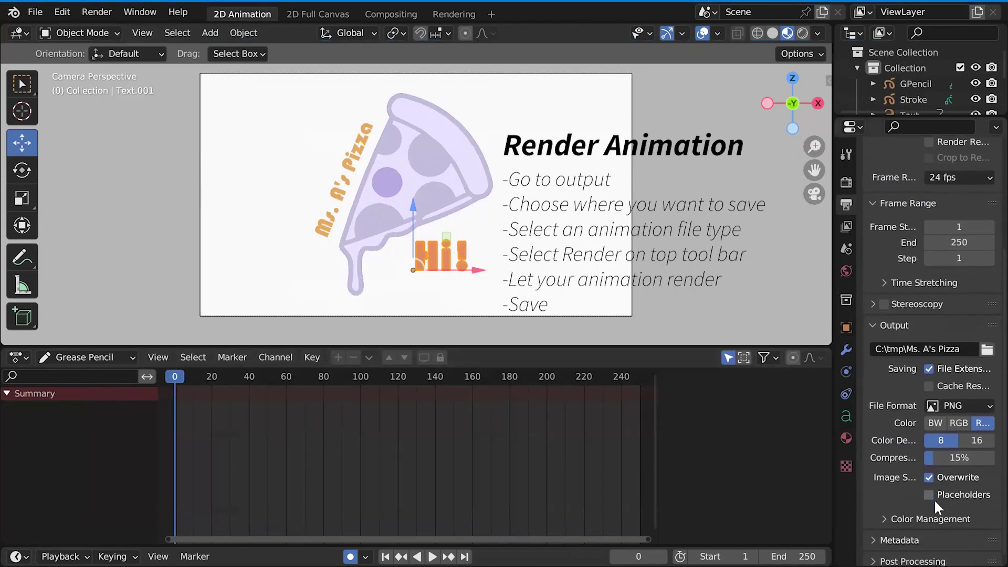
scroll(936, 504, down, 1)
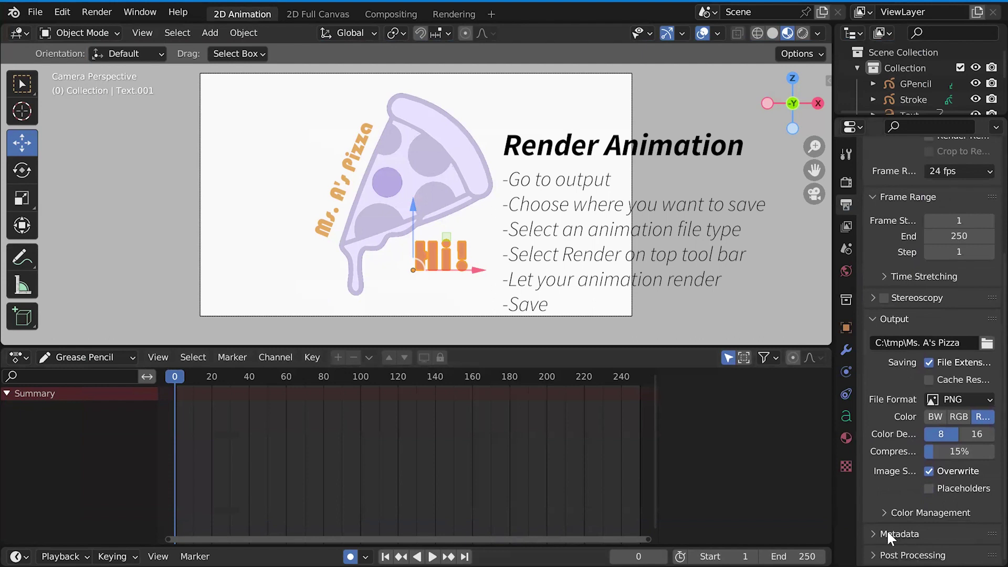
click(983, 398)
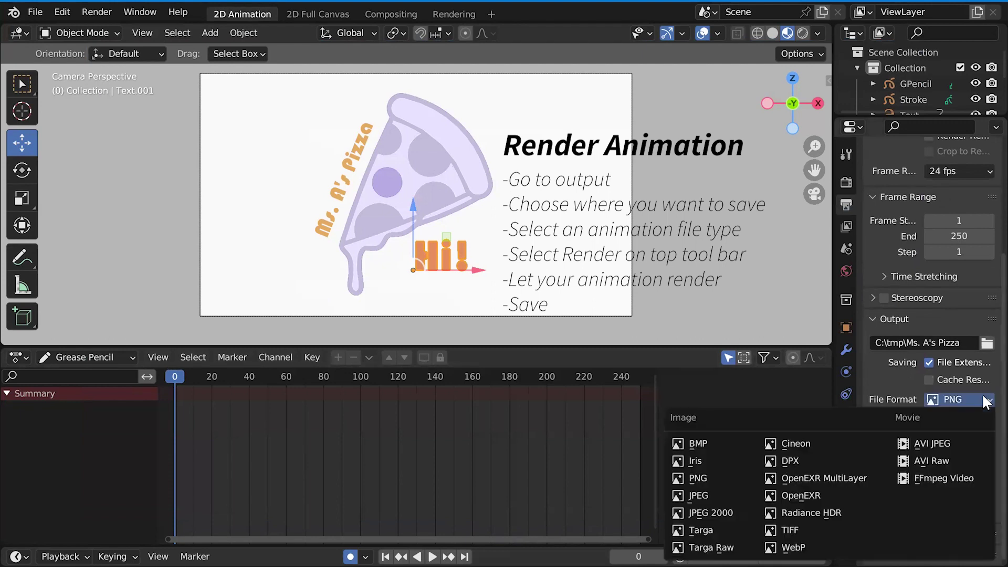
click(953, 477)
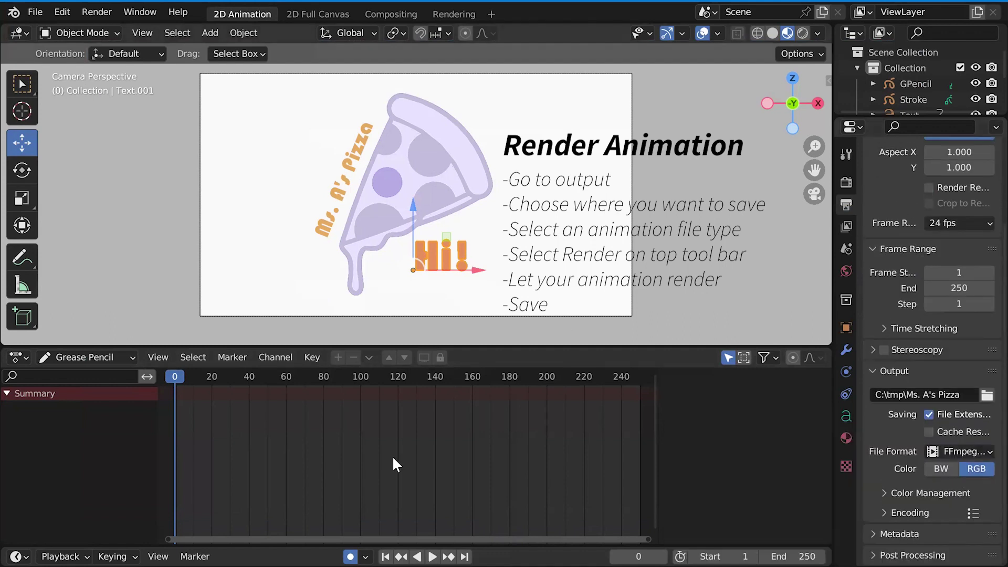
click(102, 14)
Render frames 1–250 as an FFmpeg video to C:\tmp\Ms. A's Pizza.
click(108, 46)
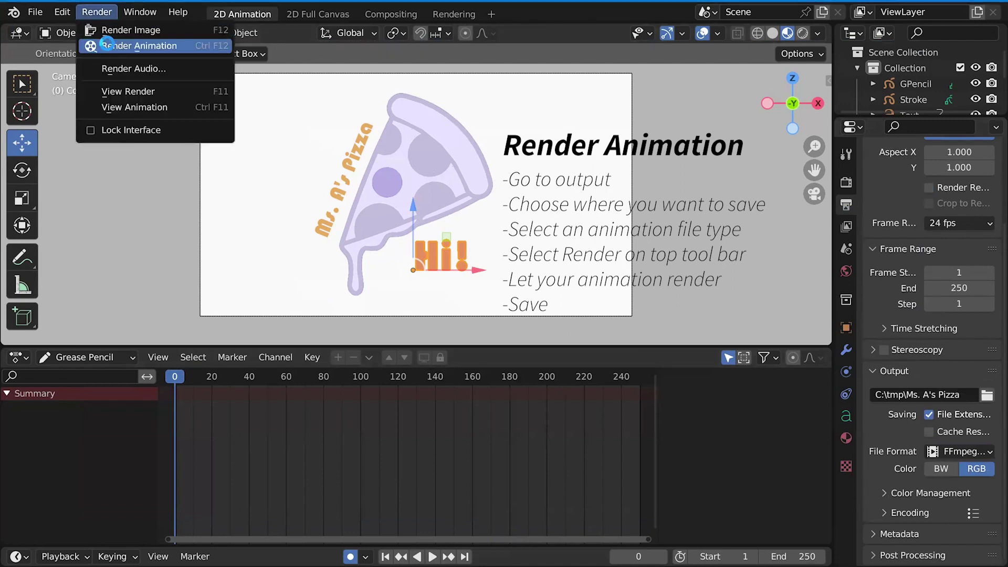